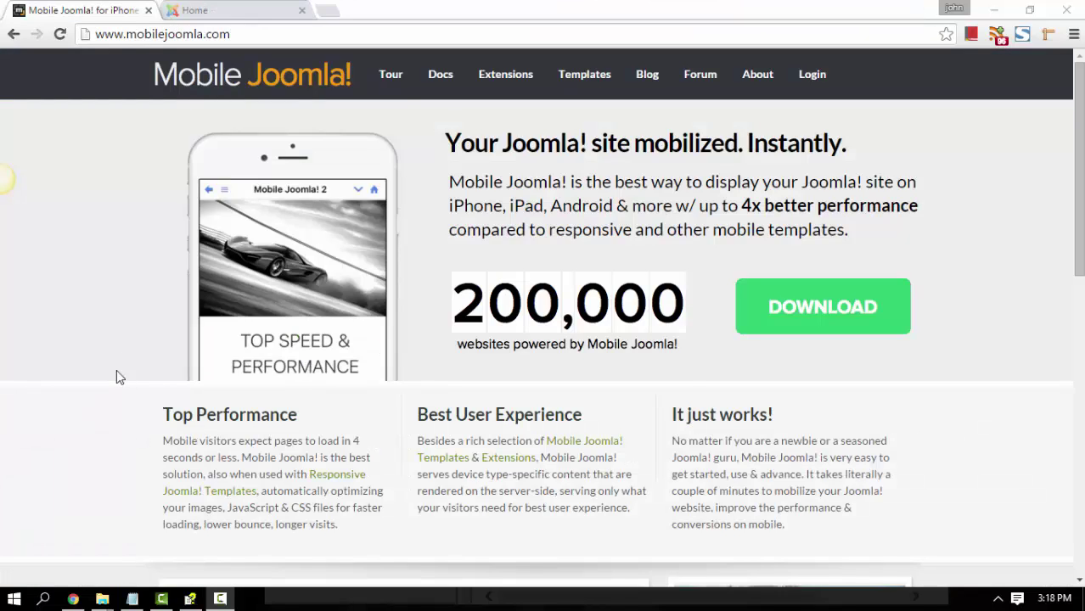
# Step: Review the Part I Mobile Joomla installation outline in Notepad, and return to the Mobile Joomla! website in the browser
pyautogui.click(132, 599)
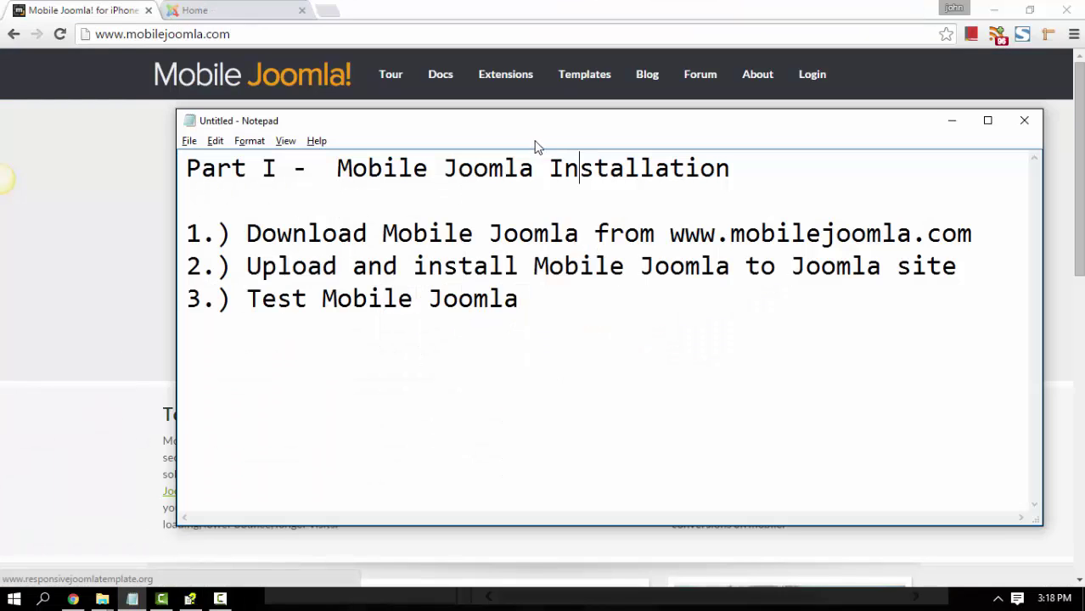
pyautogui.moveTo(552, 155); pyautogui.dragTo(547, 195)
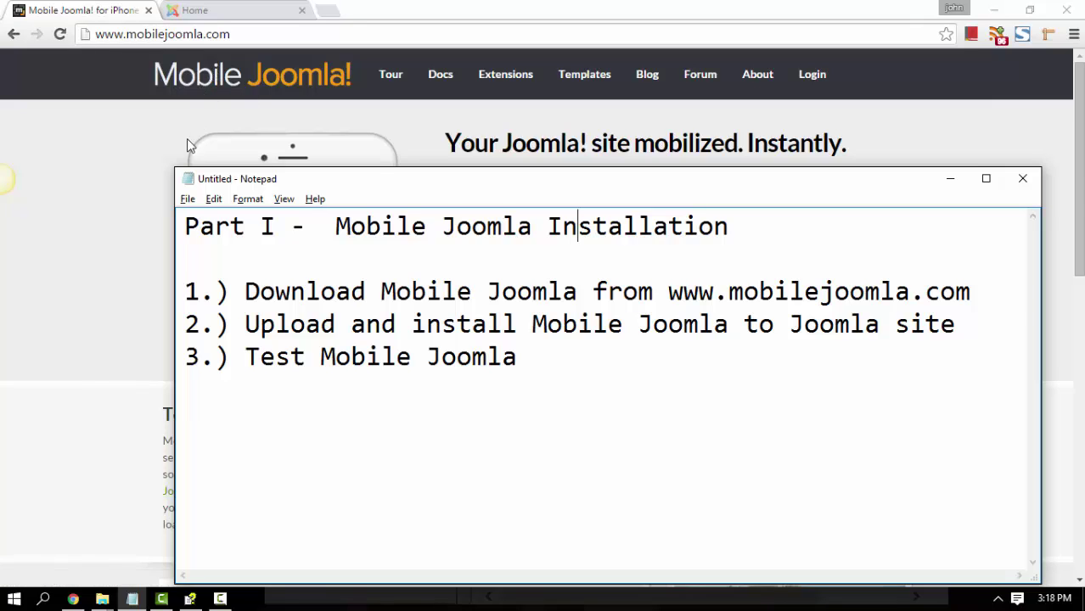
pyautogui.click(156, 156)
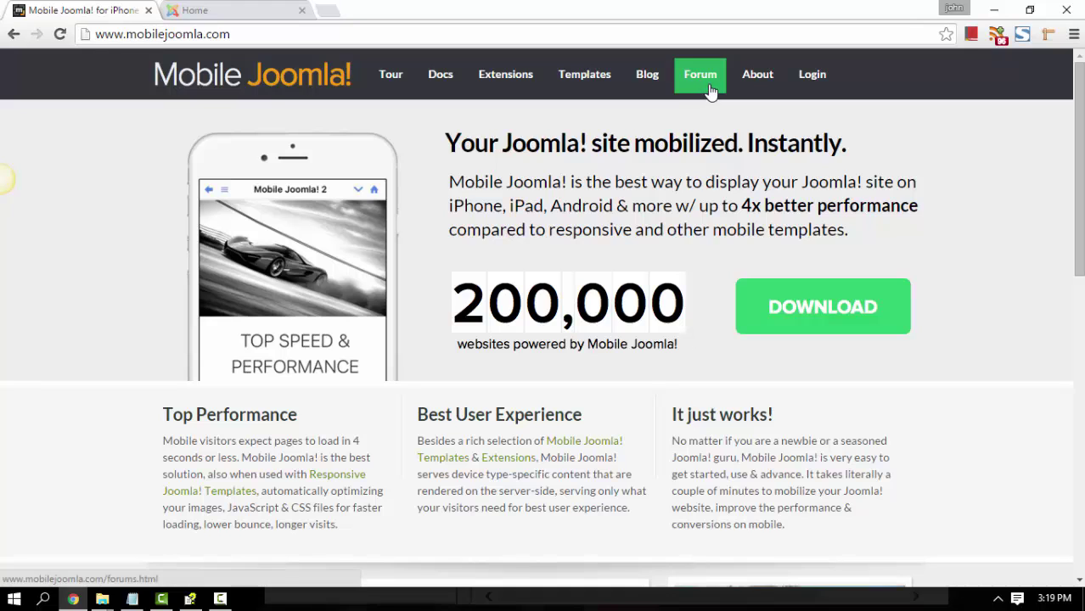
# Step: Log in to the Mobile Joomla! website with the existing account's username and password
pyautogui.click(807, 89)
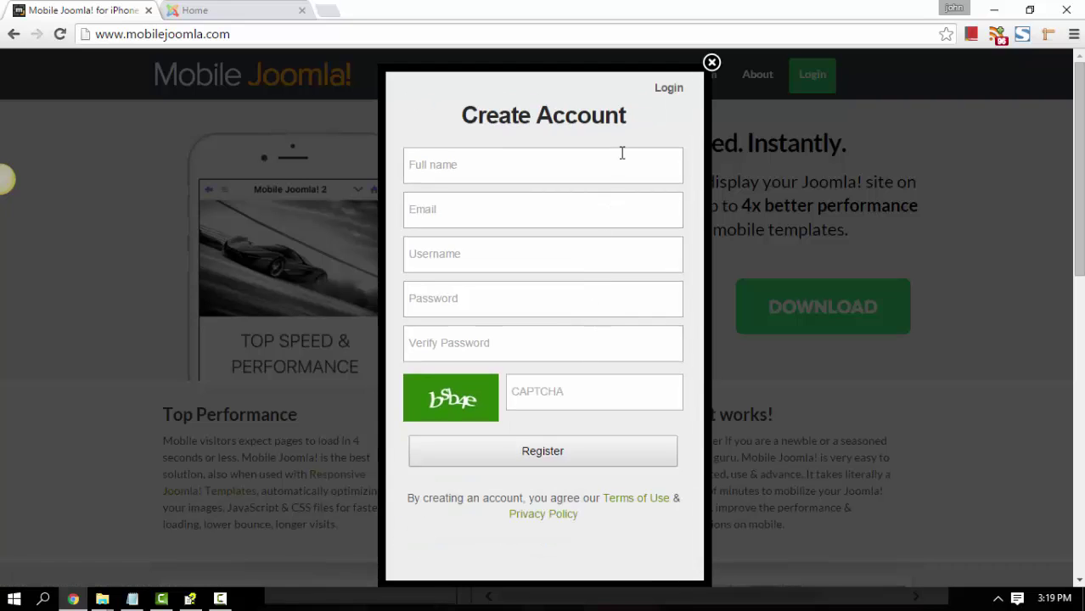
pyautogui.click(668, 95)
pyautogui.click(602, 170)
pyautogui.write('john')
pyautogui.press('Down')
pyautogui.press('Tab')
pyautogui.write('••')
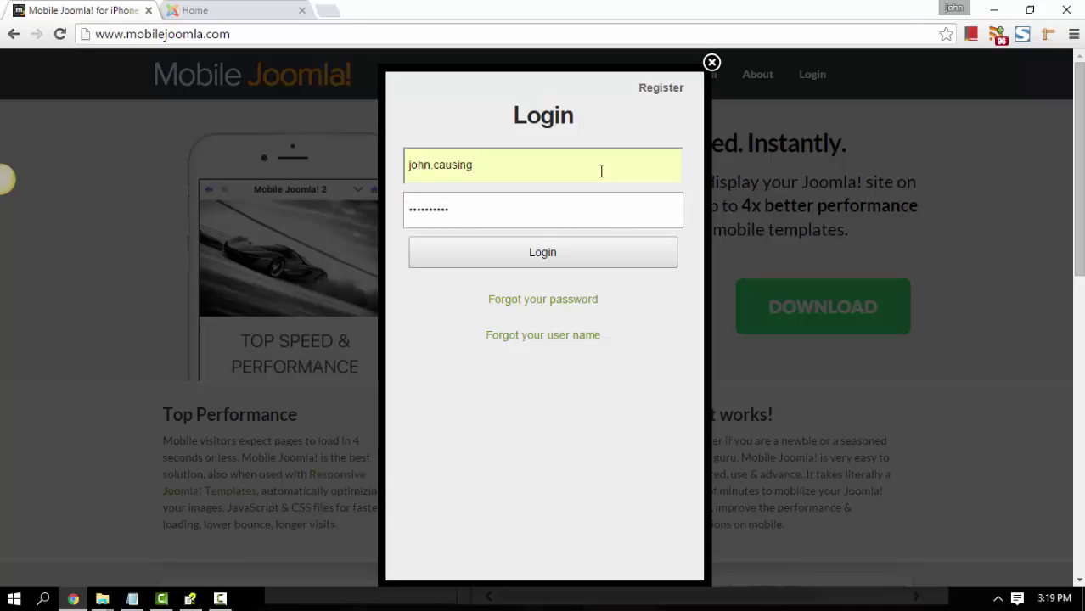
pyautogui.press('Return')
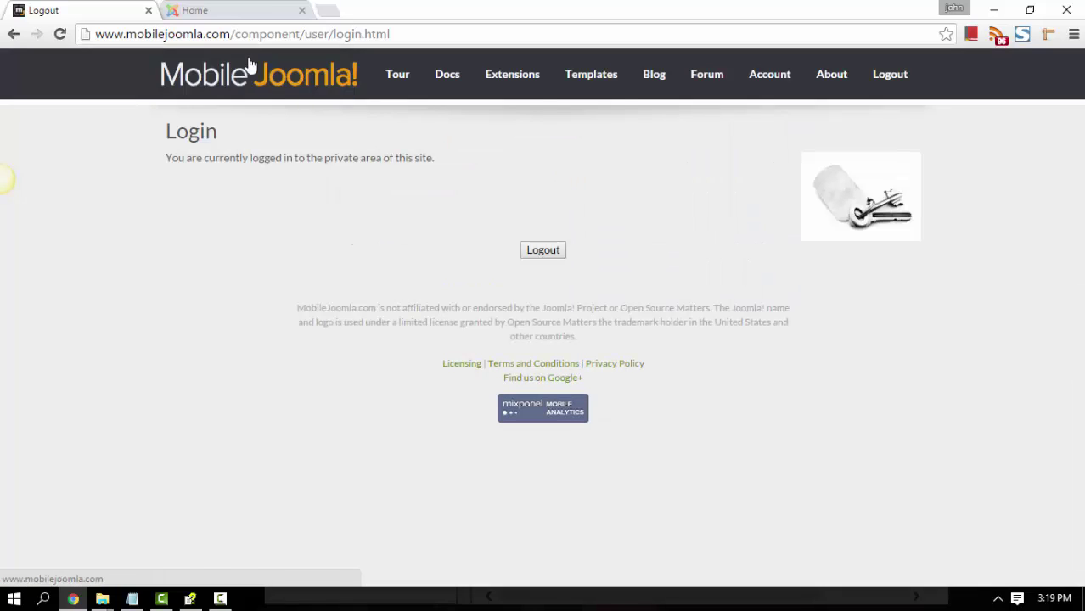
pyautogui.moveTo(240, 34); pyautogui.dragTo(806, 81)
pyautogui.press('BackSpace')
pyautogui.press('BackSpace')
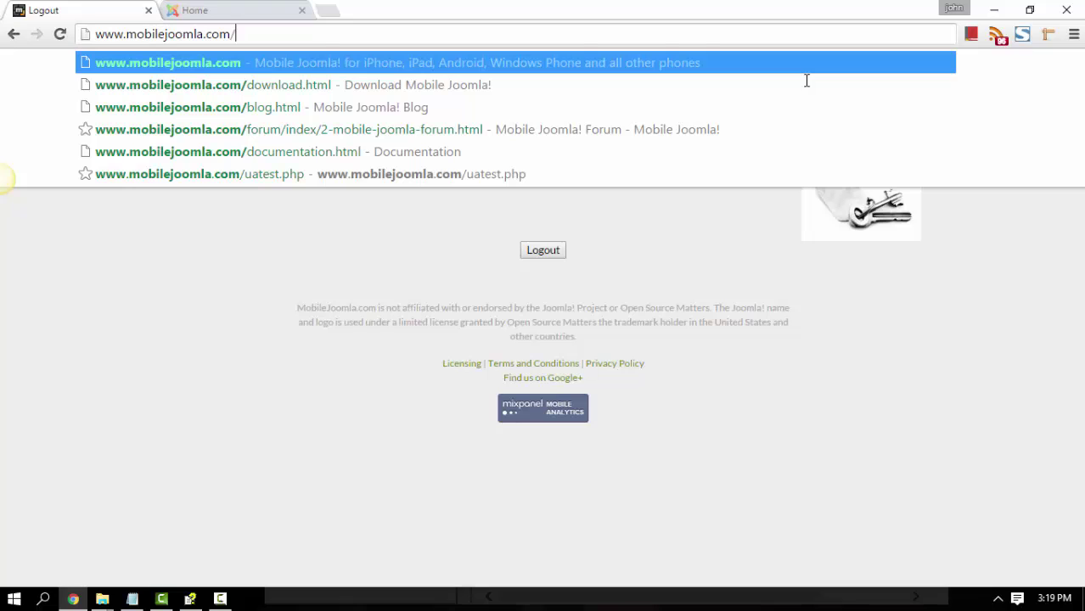
pyautogui.press('Down')
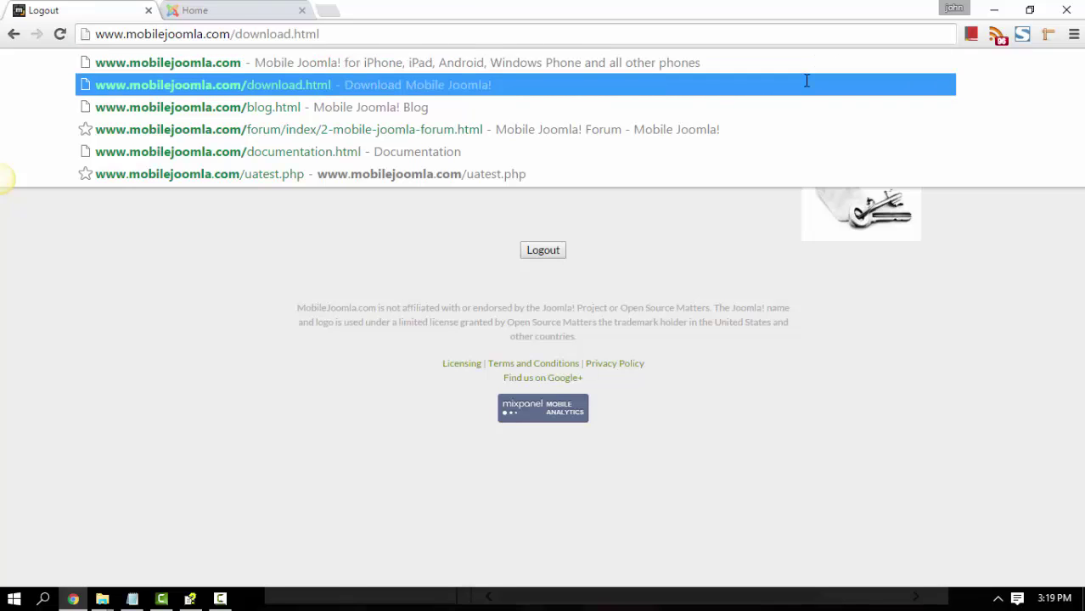
pyautogui.click(294, 91)
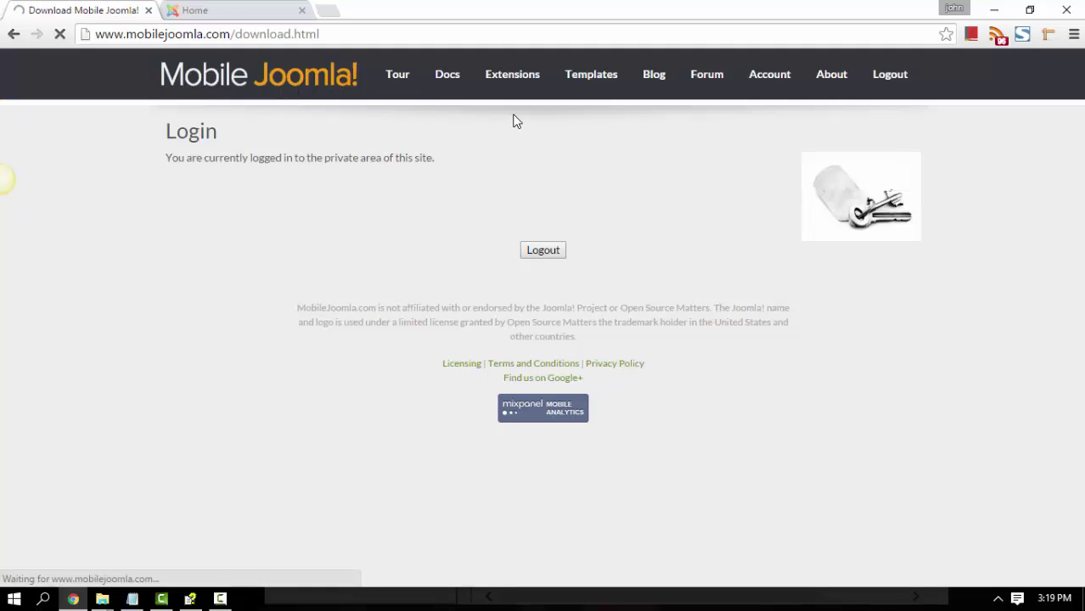
# Step: Choose the free Mobile Joomla! edition and accept its terms and conditions, license agreement and privacy policy
pyautogui.scroll(-3, 499, 183)
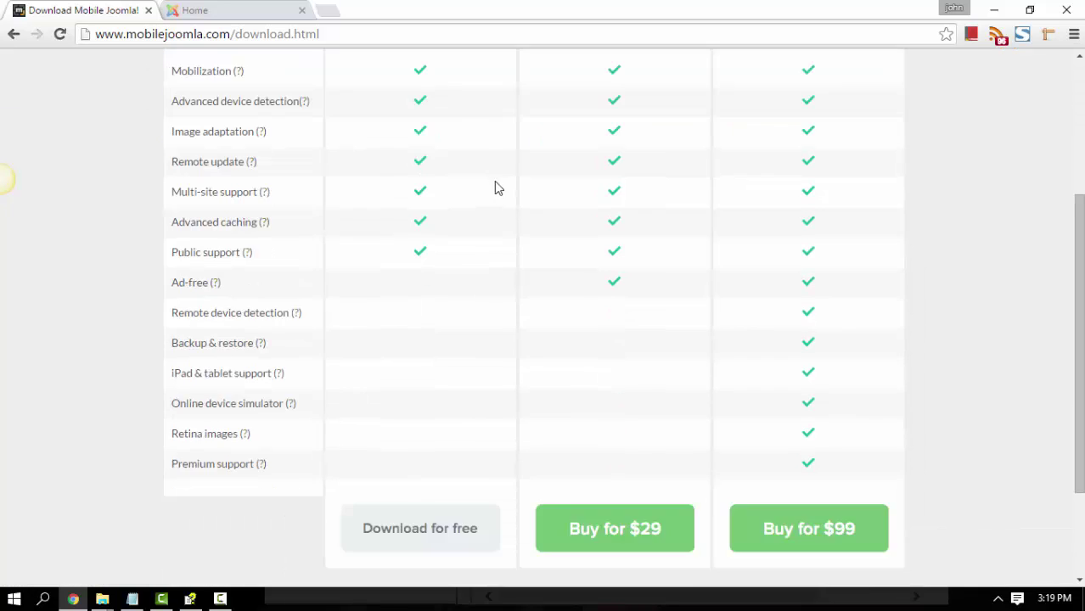
pyautogui.scroll(2, 476, 196)
pyautogui.click(441, 182)
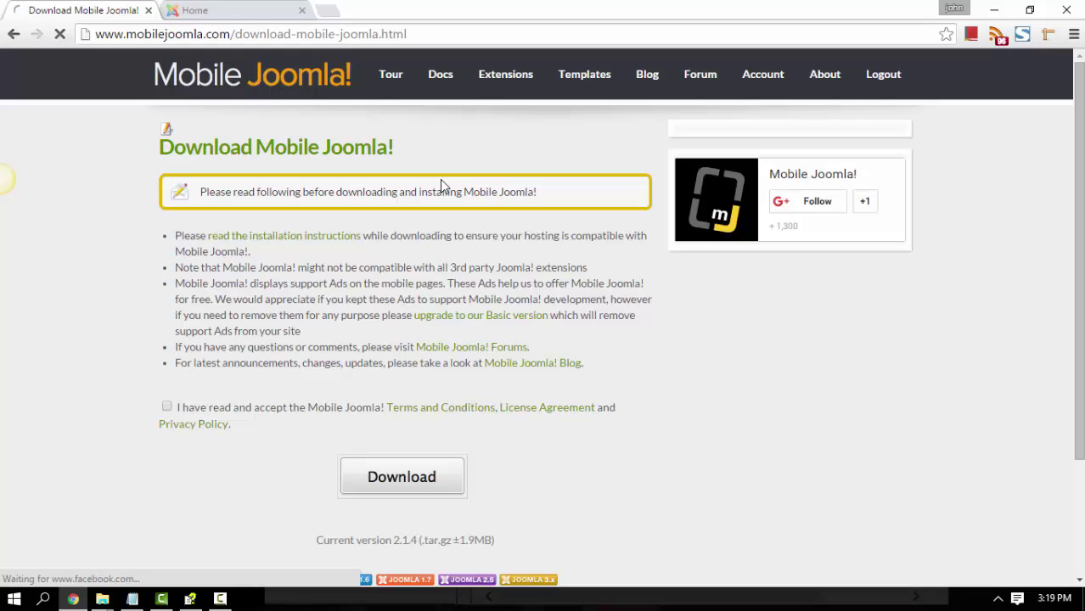
pyautogui.click(167, 407)
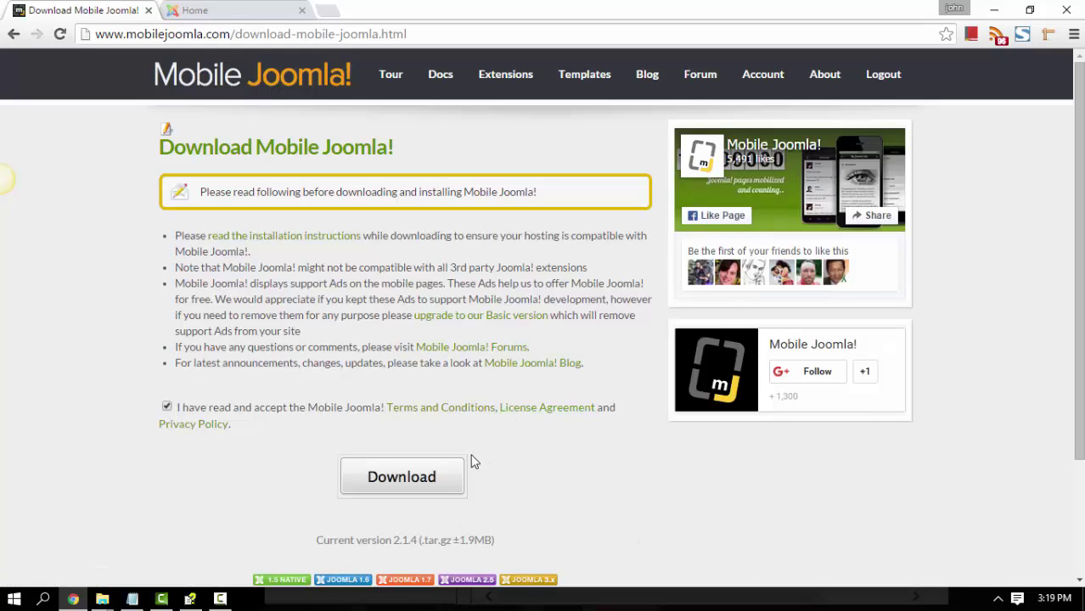
# Step: Locate the Mobile-Joomla.2.1.4.tar package on the desktop and return to the browser
pyautogui.click(993, 9)
pyautogui.click(42, 110)
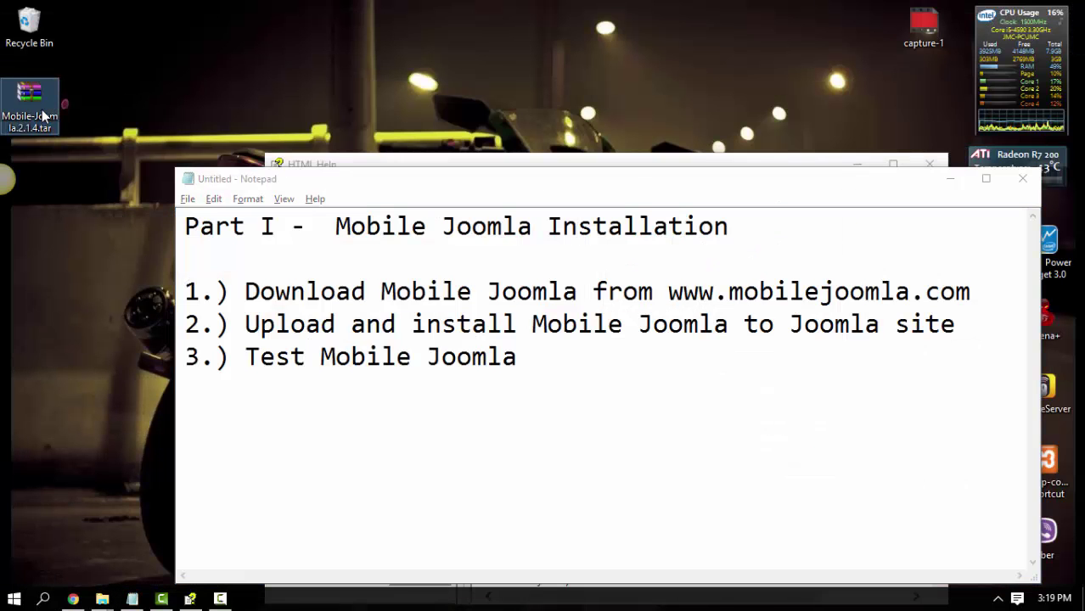
pyautogui.click(73, 599)
# Step: Look through the home page of the local Joomla site at localhost/mobilejoomla from top to end
pyautogui.click(215, 15)
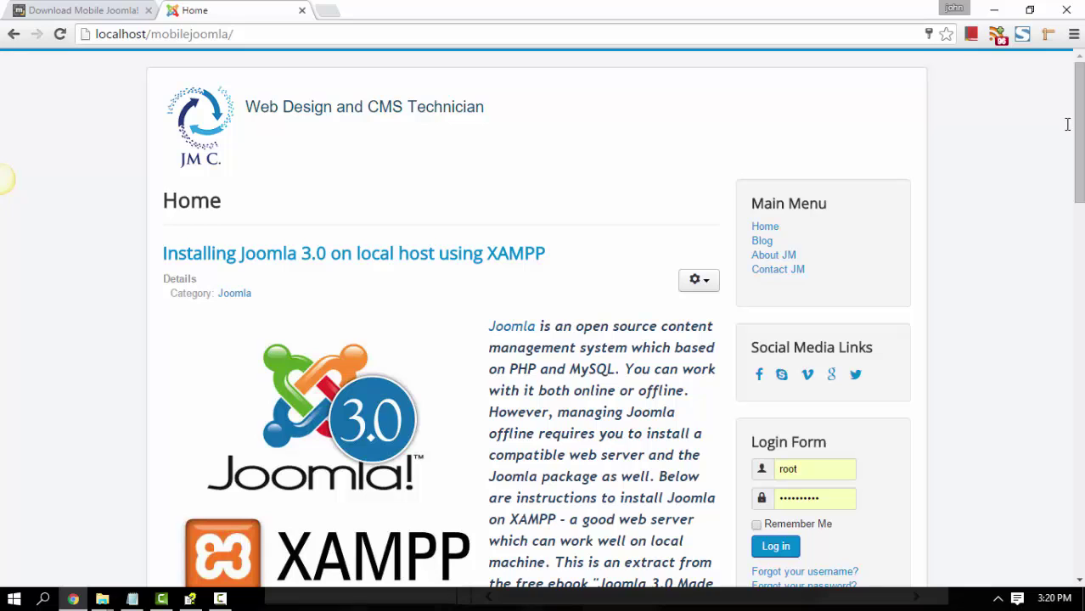
pyautogui.moveTo(1079, 141); pyautogui.dragTo(1033, 549)
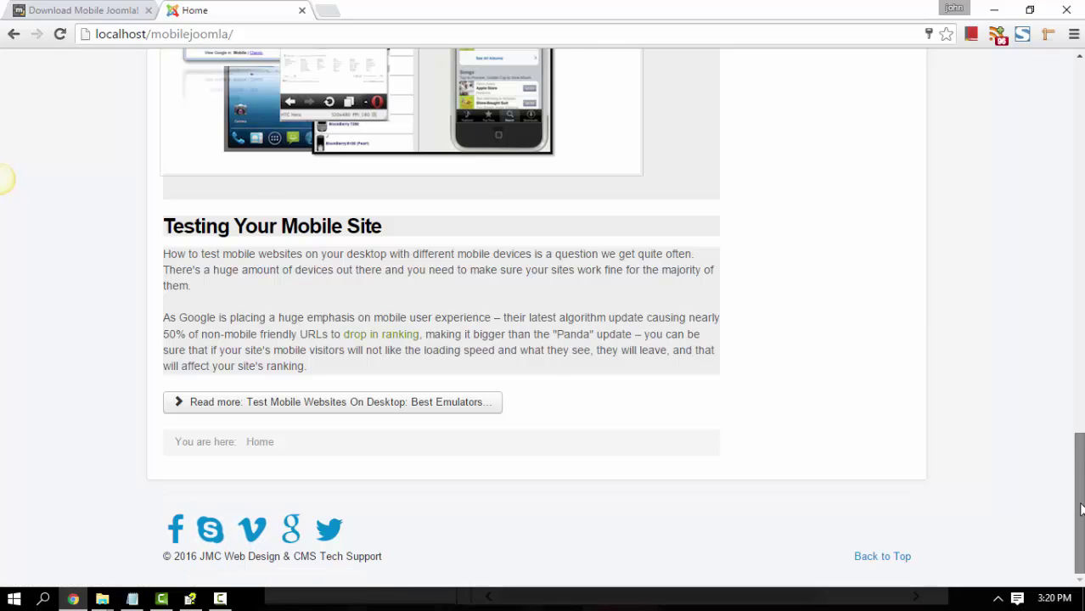
pyautogui.press('Home')
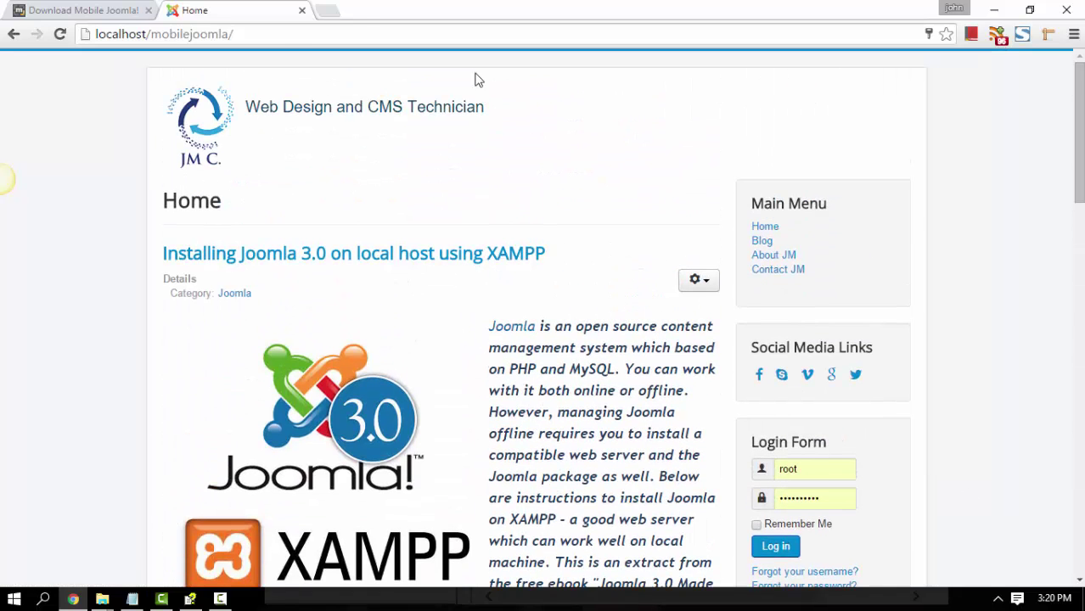
# Step: Open the local site's administration area at localhost/mobilejoomla/administrator/
pyautogui.click(332, 38)
pyautogui.write('a')
pyautogui.press('Return')
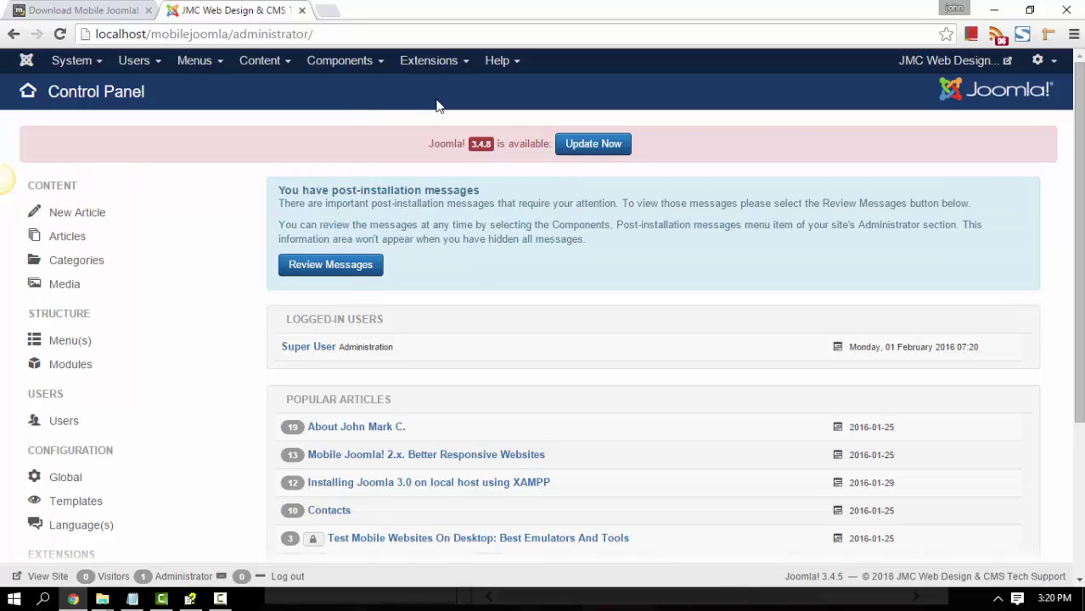
# Step: Upload and install the Mobile-Joomla.2.1.4.tar package from the desktop as a Joomla extension
pyautogui.click(431, 64)
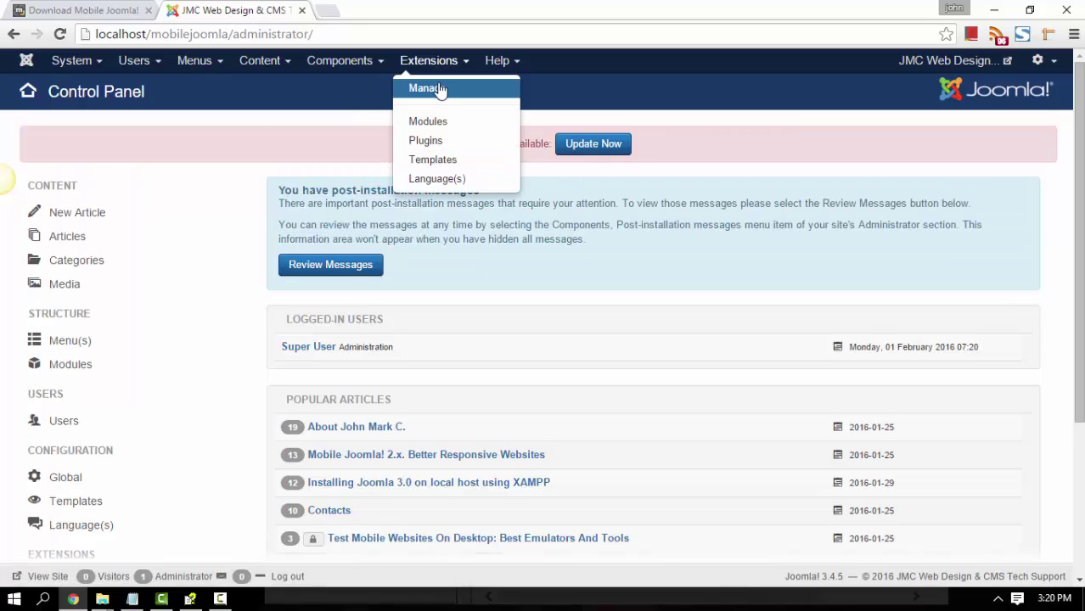
pyautogui.click(432, 93)
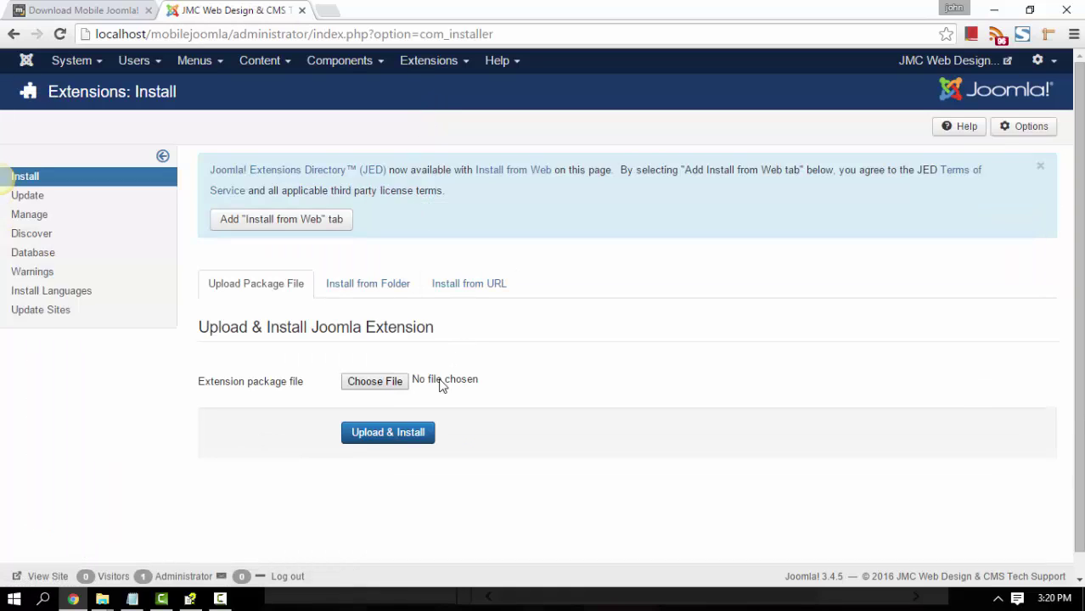
pyautogui.click(370, 383)
pyautogui.click(293, 131)
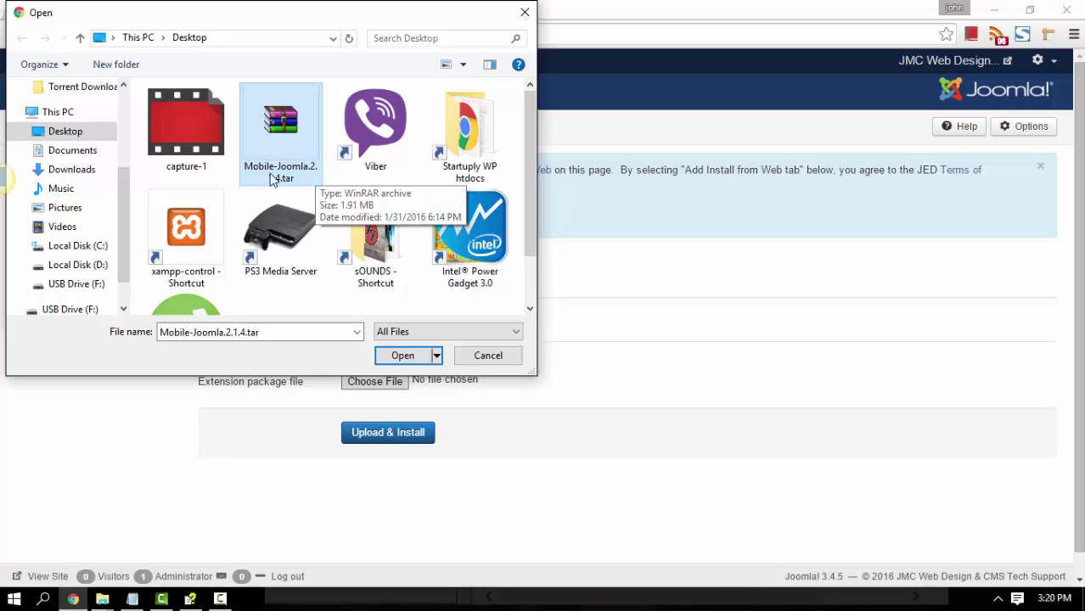
pyautogui.click(405, 356)
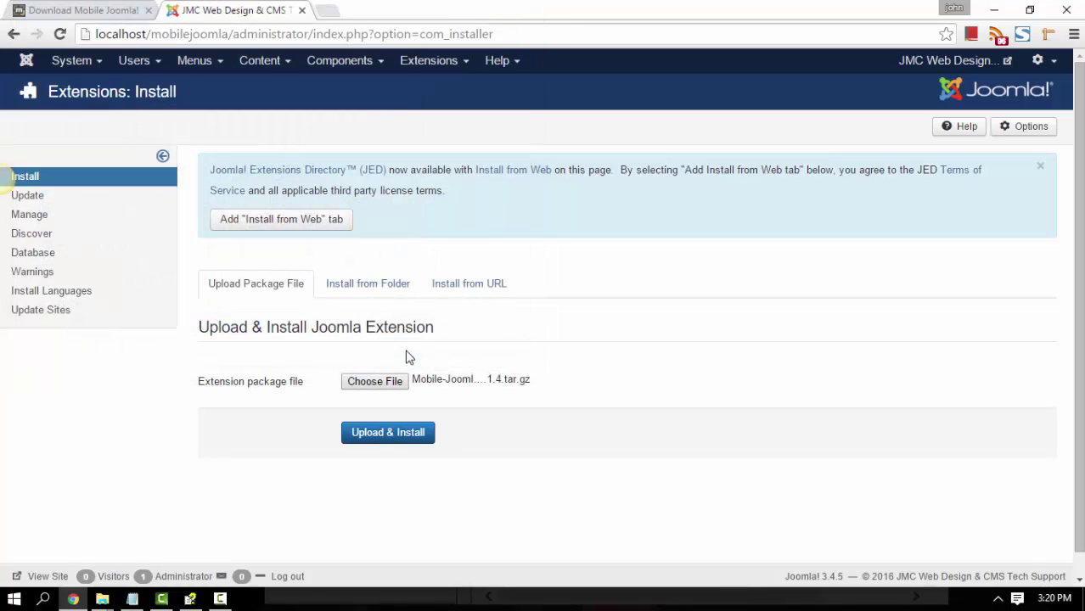
pyautogui.click(411, 443)
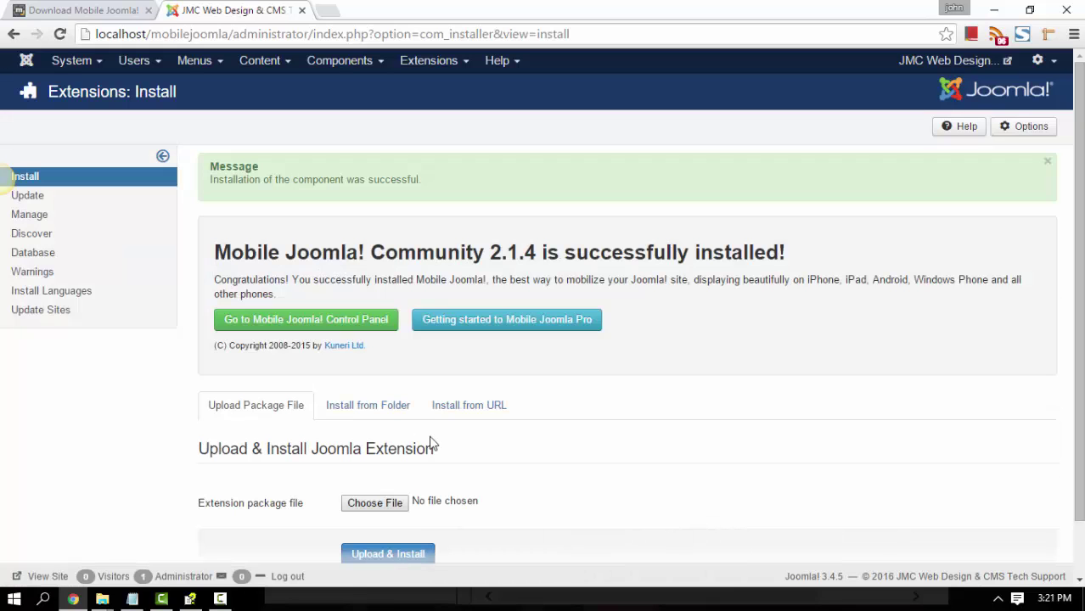
# Step: Check the installation result and open the settings of the Mobile Joomla! component
pyautogui.scroll(-1, 712, 341)
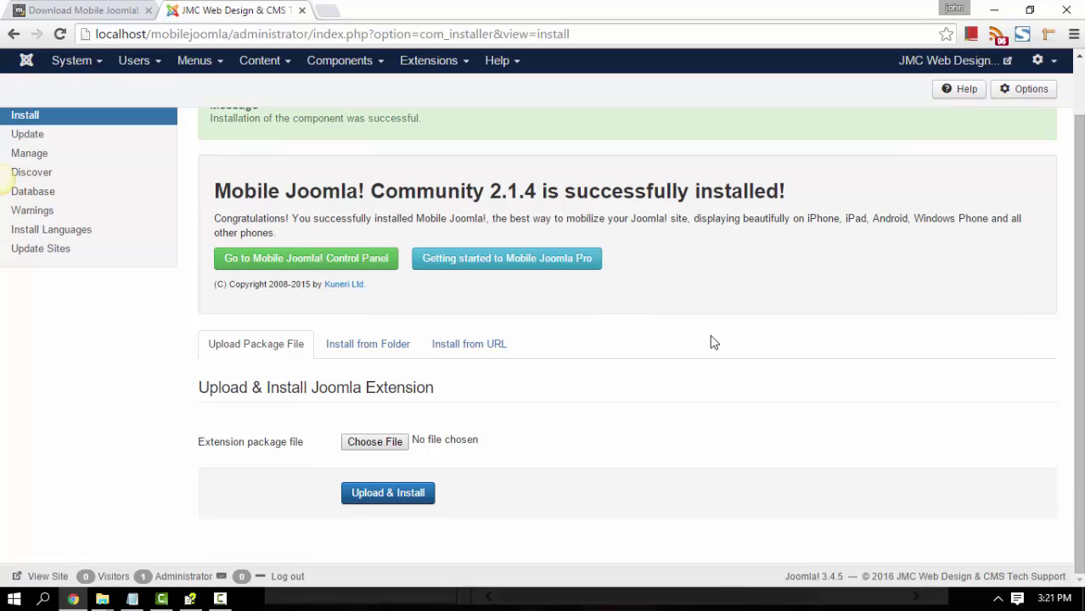
pyautogui.scroll(1, 712, 340)
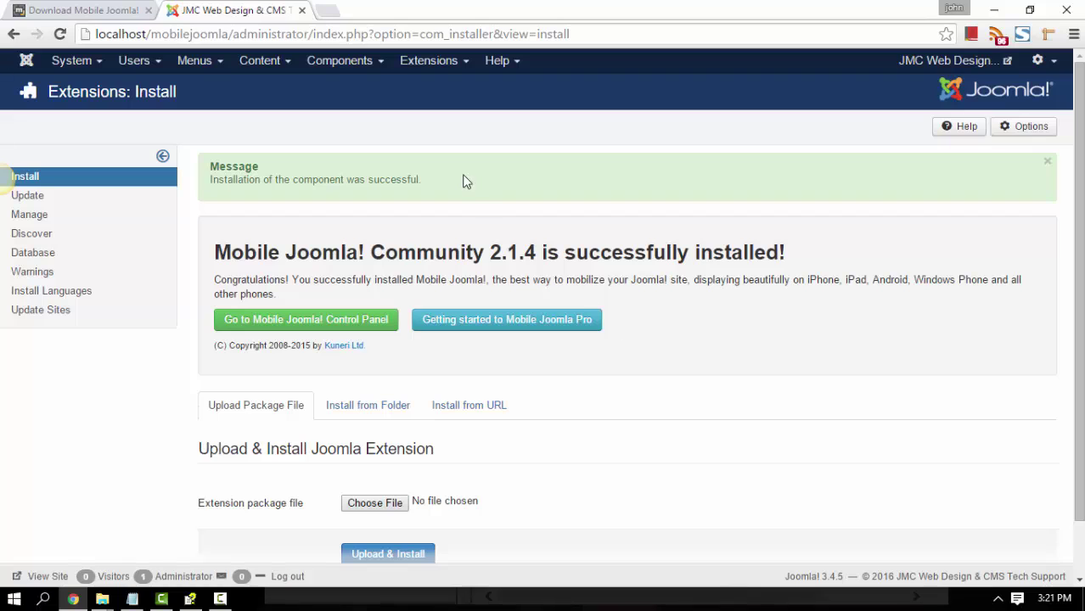
pyautogui.click(345, 65)
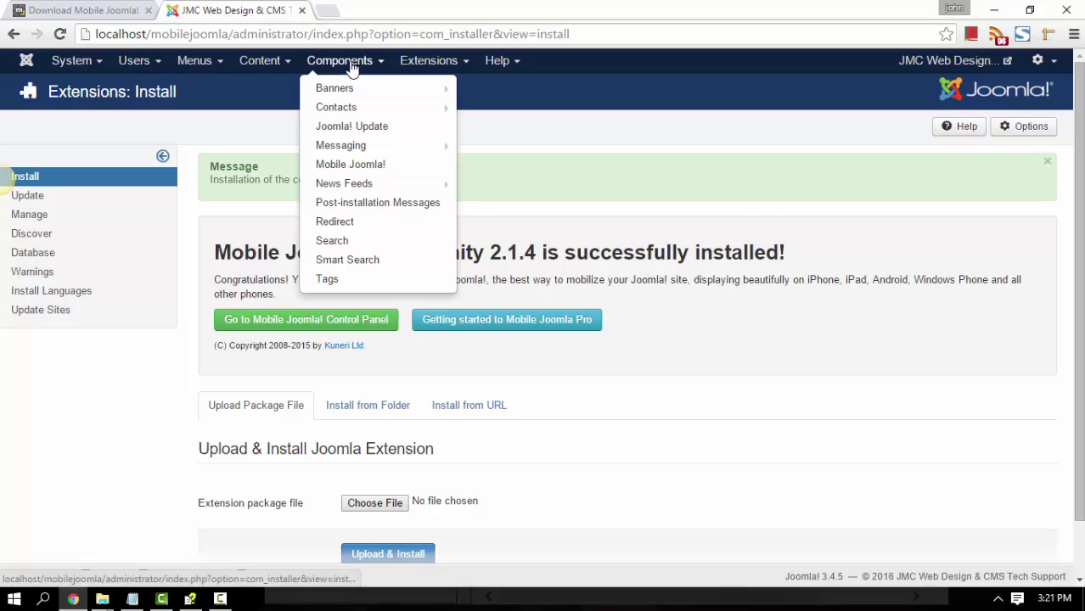
pyautogui.click(348, 167)
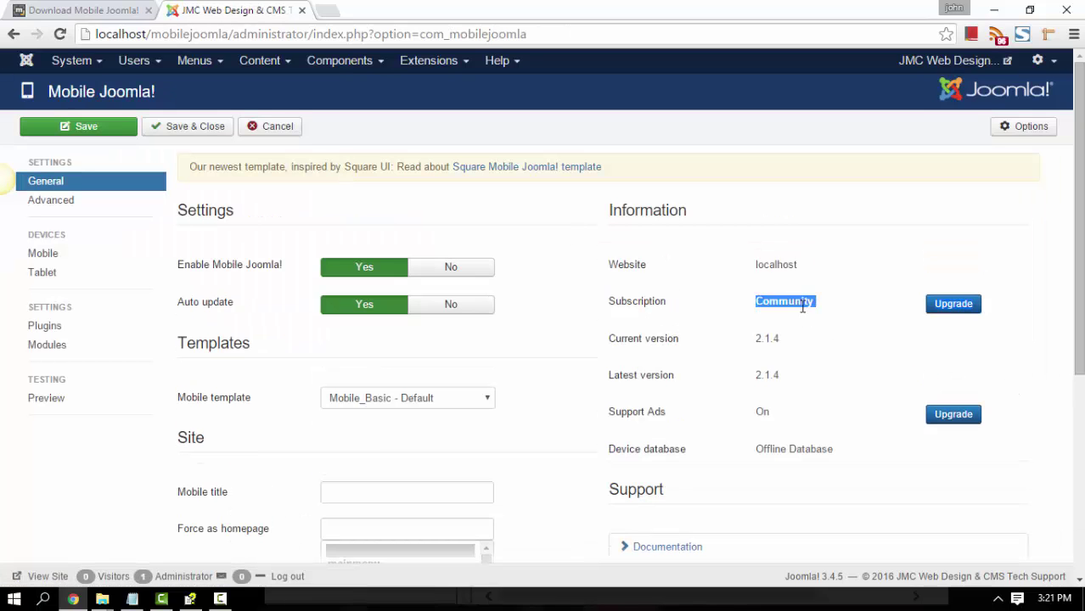
# Step: Review the subscription and version information in the general settings, and look at the component's plugin settings
pyautogui.doubleClick(784, 302)
pyautogui.click(795, 340)
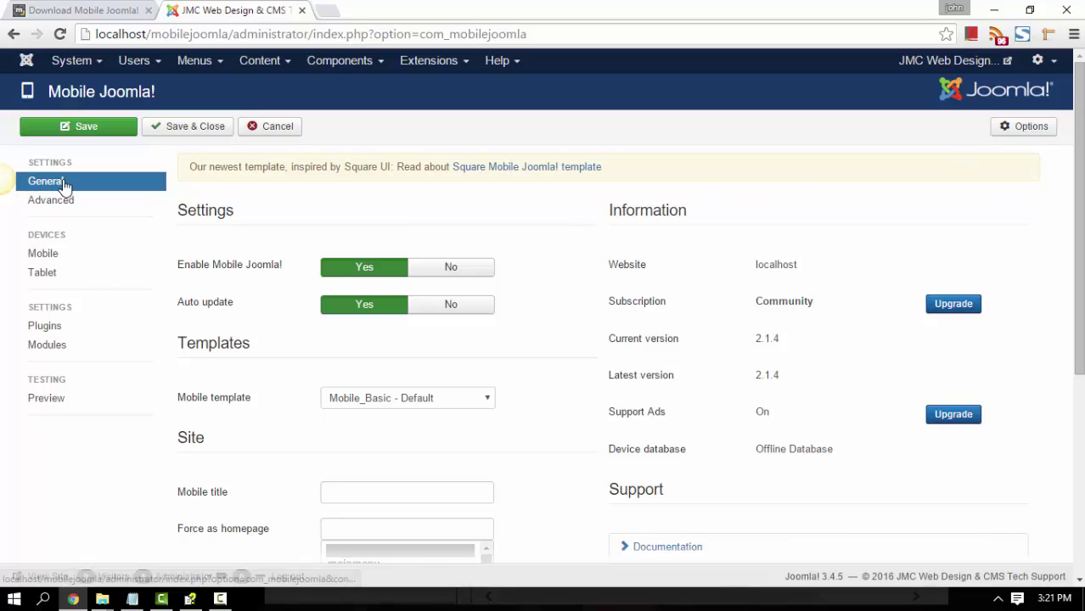
pyautogui.moveTo(1074, 127)
pyautogui.mouseDown()
pyautogui.moveTo(1073, 331)
pyautogui.moveTo(1072, 136)
pyautogui.mouseUp()
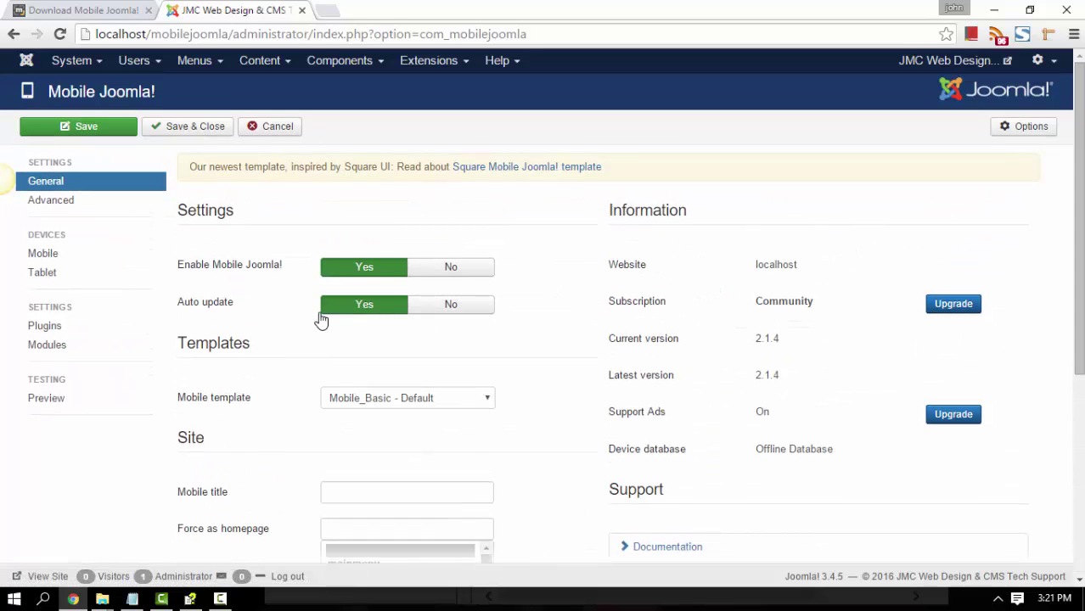
pyautogui.click(66, 355)
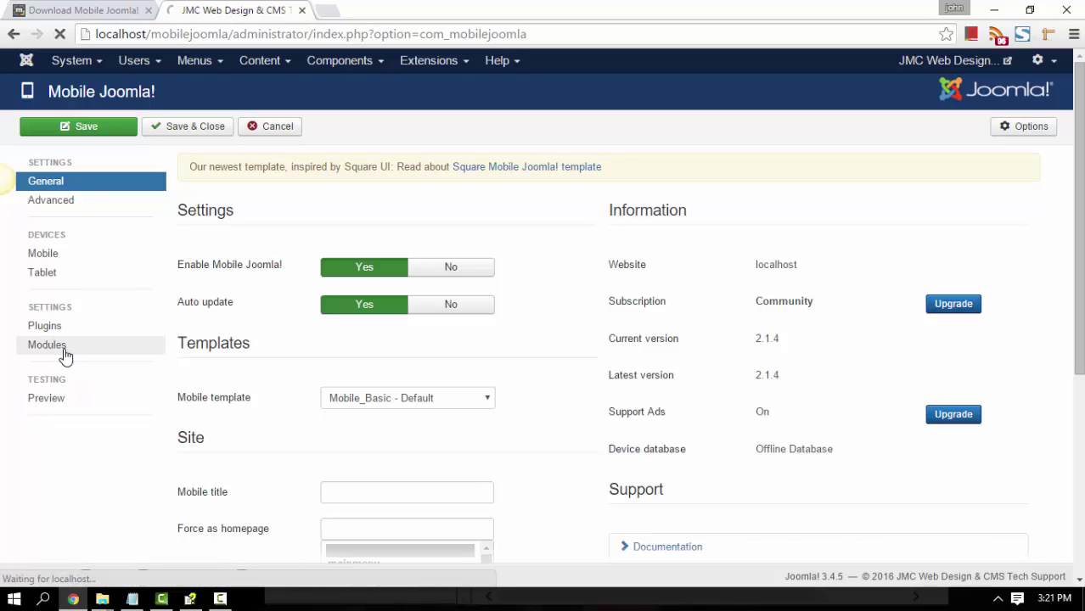
pyautogui.click(53, 339)
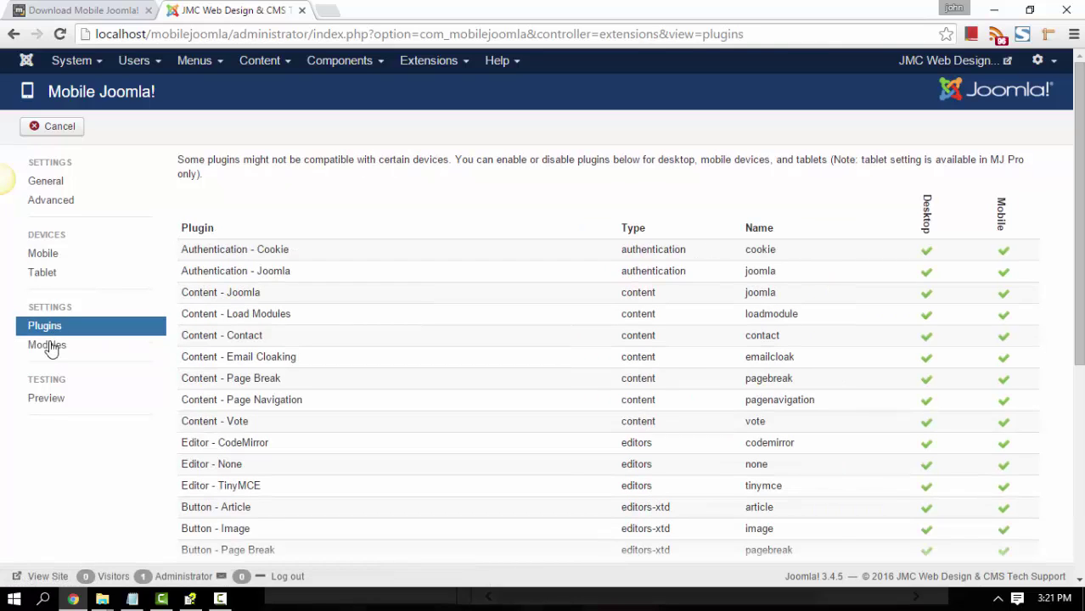
# Step: Preview the site's mobile version on the iPhone 6 (portrait) device in the Mobile Joomla! testing section
pyautogui.click(41, 406)
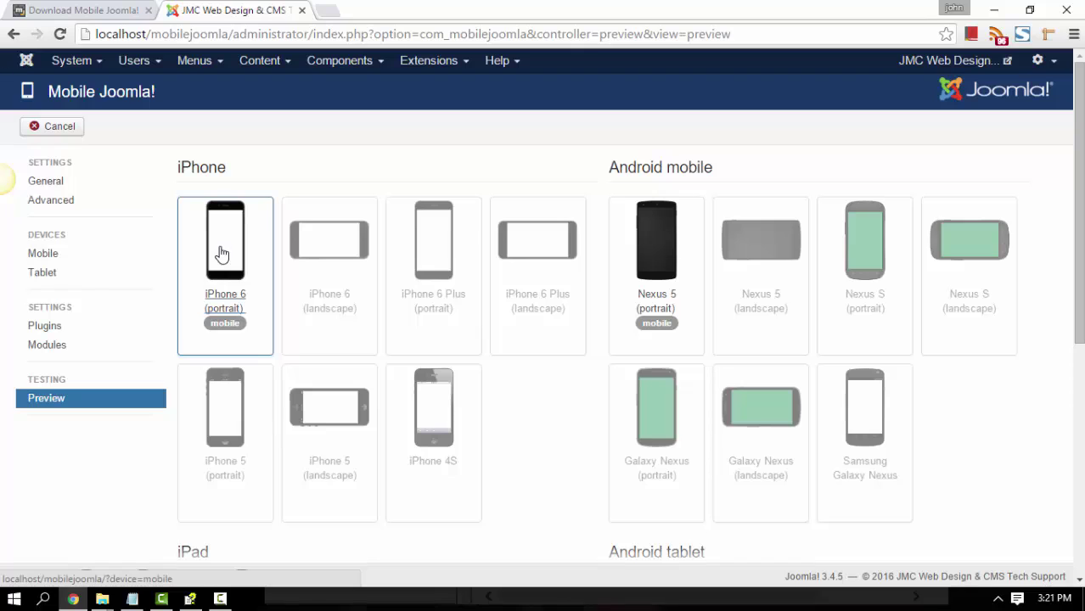
pyautogui.moveTo(453, 269)
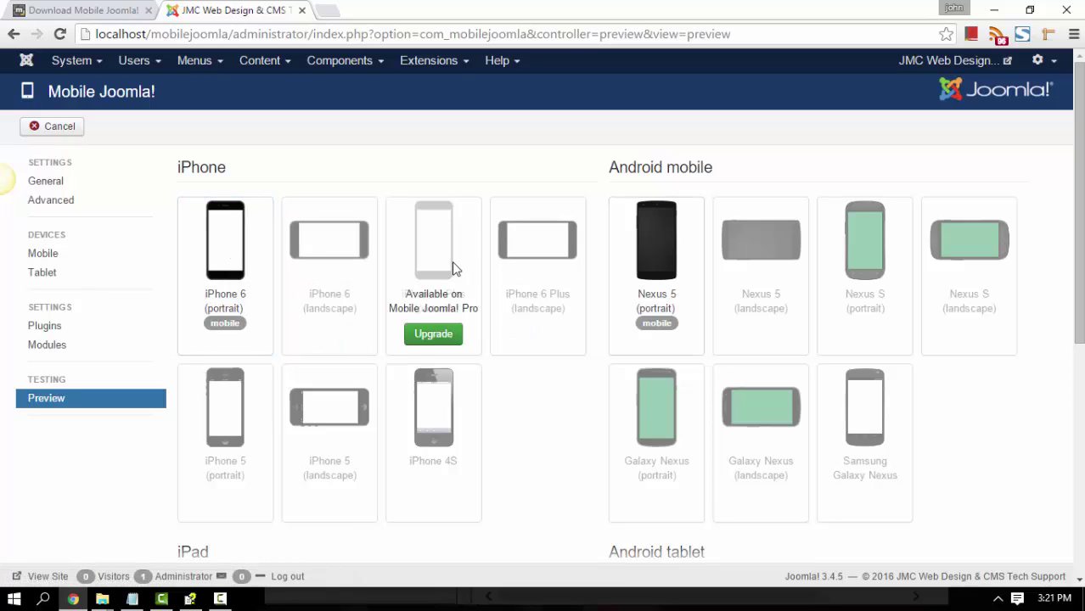
pyautogui.moveTo(325, 242)
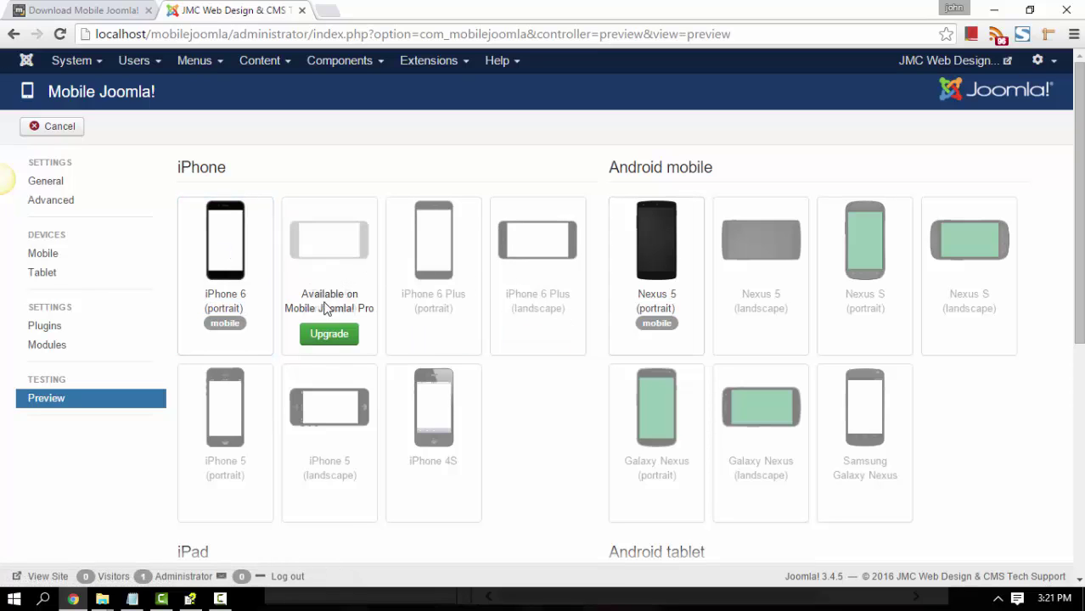
pyautogui.click(232, 247)
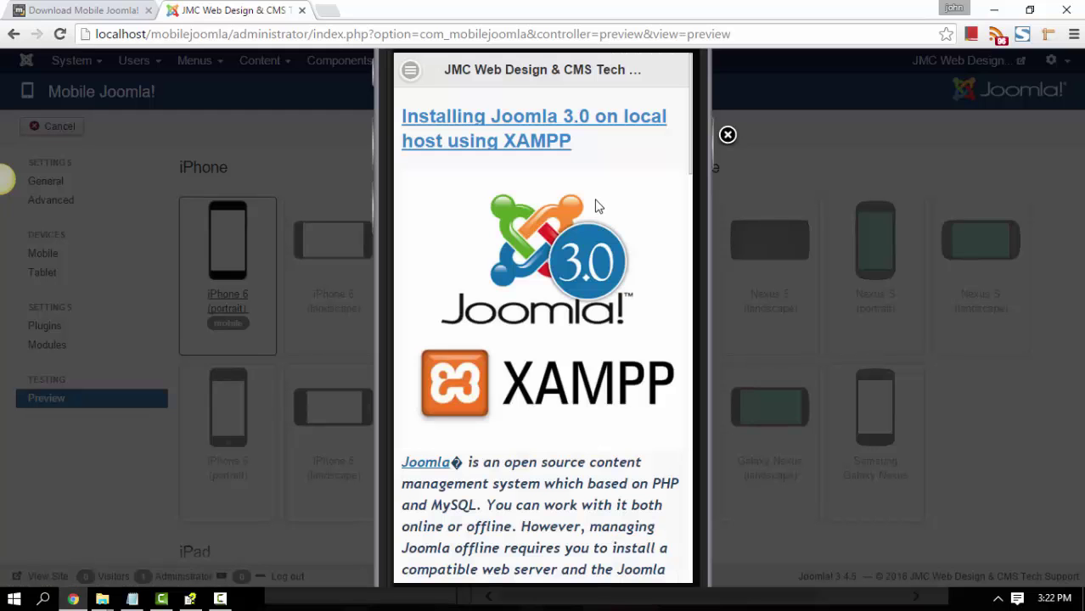
pyautogui.moveTo(583, 351); pyautogui.dragTo(583, 184)
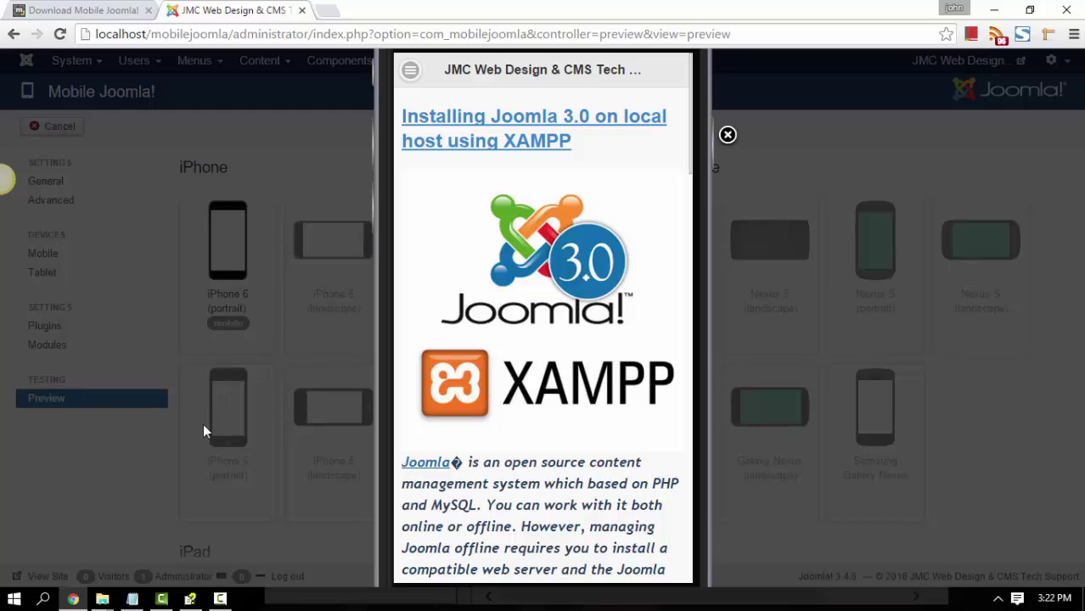
# Step: Close the device preview and enter the local site's address localhost/mobilejoomla in a new browser tab
pyautogui.click(121, 465)
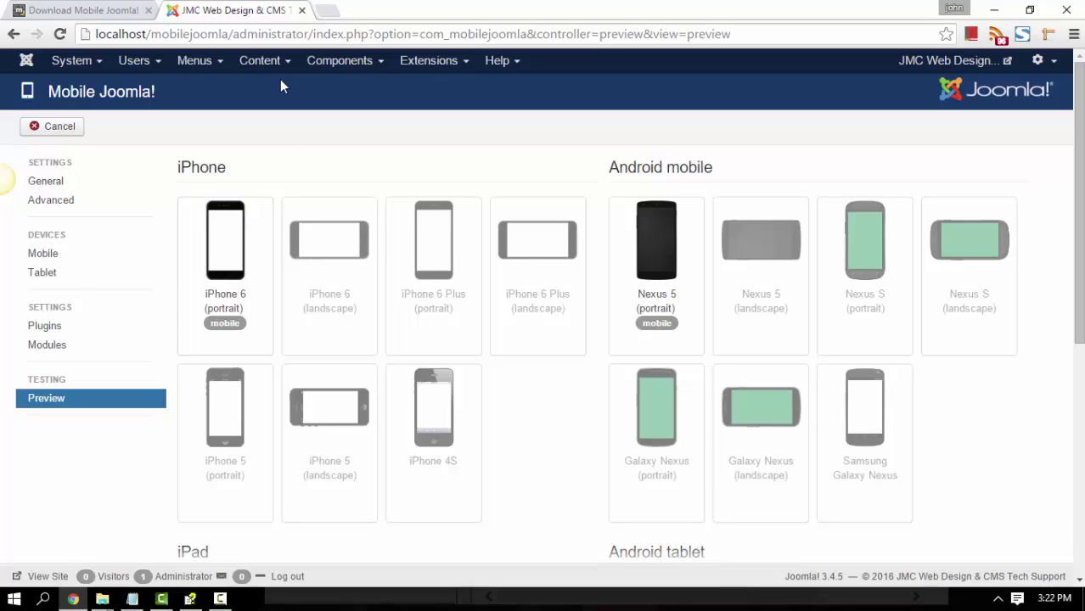
pyautogui.hotkey('ctrl', 't')
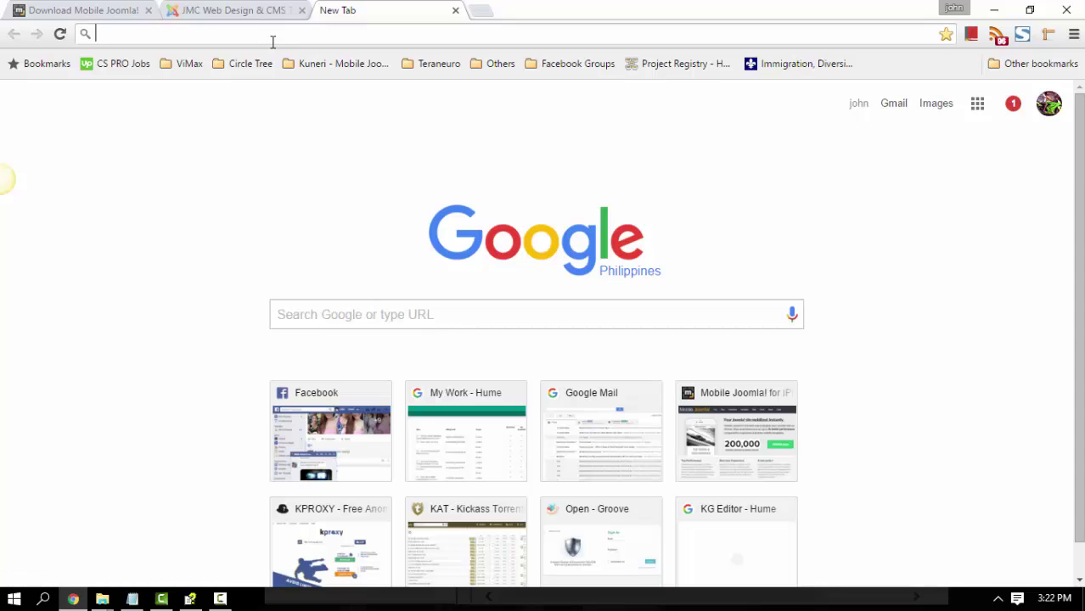
pyautogui.write('localhost/wordpress/')
pyautogui.press('Right')
pyautogui.hotkey('ctrl', 'shift', 'Left')
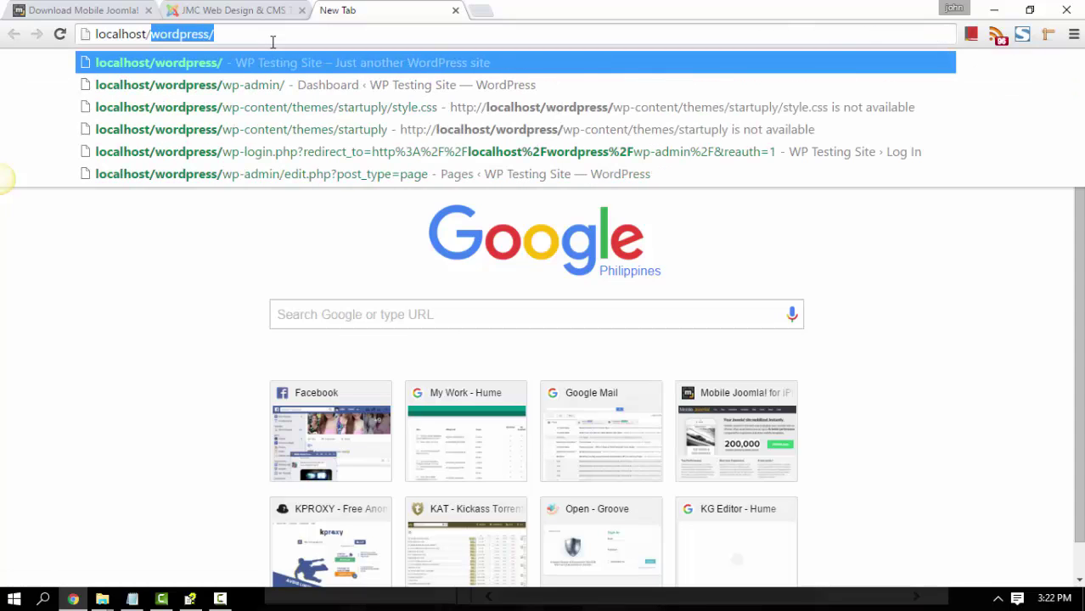
pyautogui.write('mo')
pyautogui.press('Right')
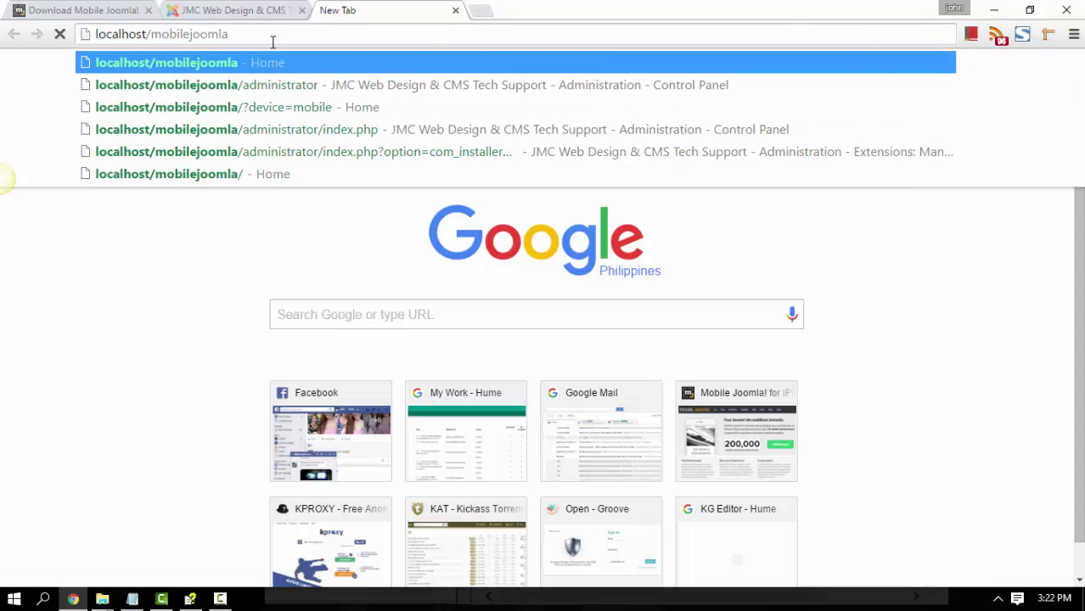
# Step: Append ?device=mobile to the localhost/mobilejoomla address and load the page
pyautogui.write('?')
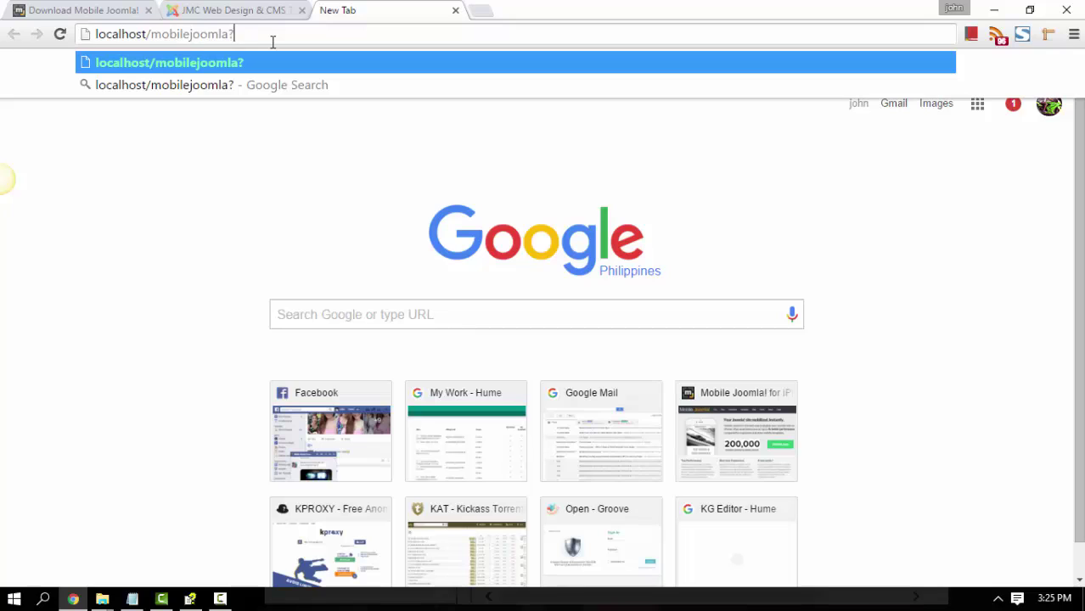
pyautogui.write('dev')
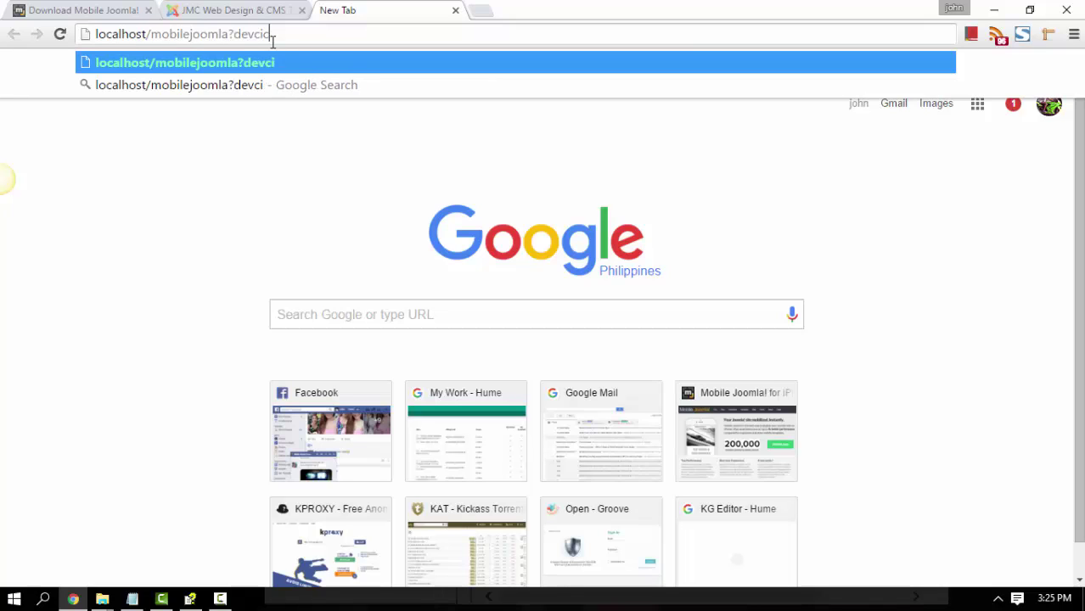
pyautogui.write('ice=')
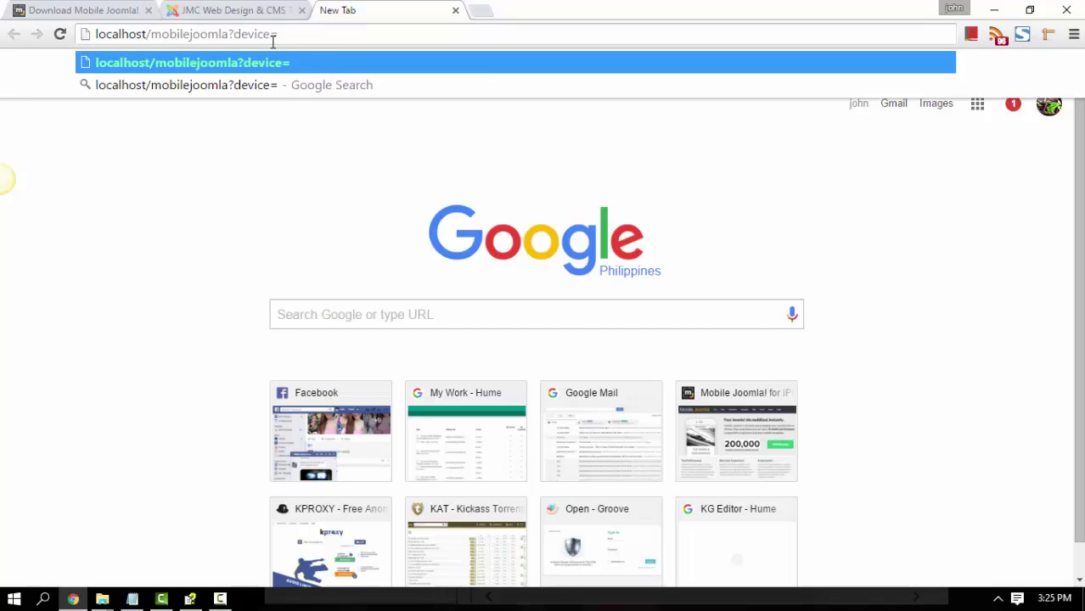
pyautogui.write('mobile')
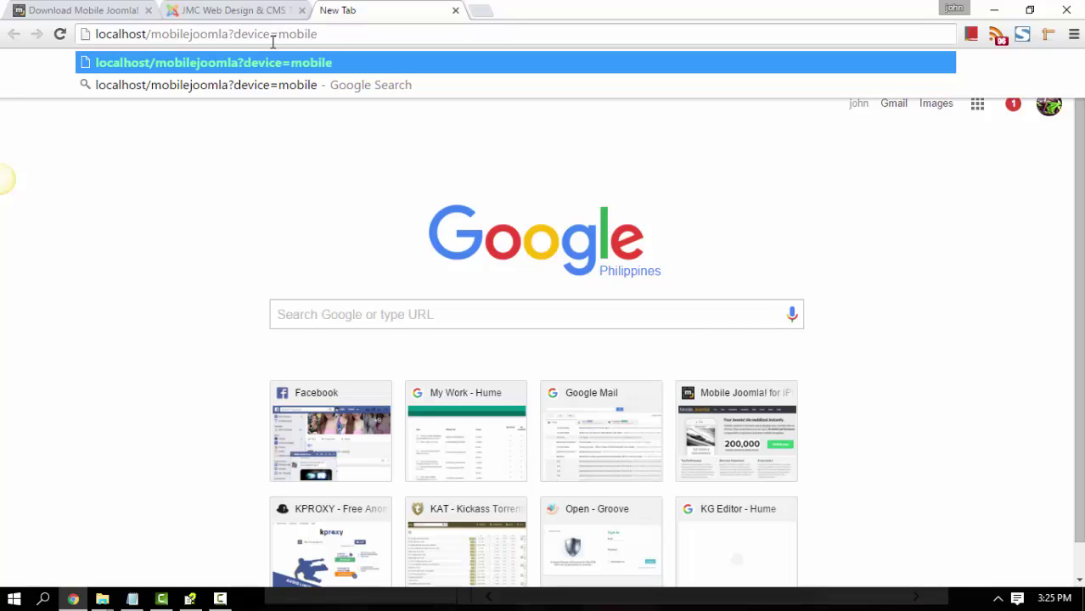
pyautogui.moveTo(230, 33); pyautogui.dragTo(351, 36)
pyautogui.click(352, 37)
pyautogui.moveTo(230, 33); pyautogui.dragTo(329, 34)
pyautogui.click(336, 36)
pyautogui.press('Return')
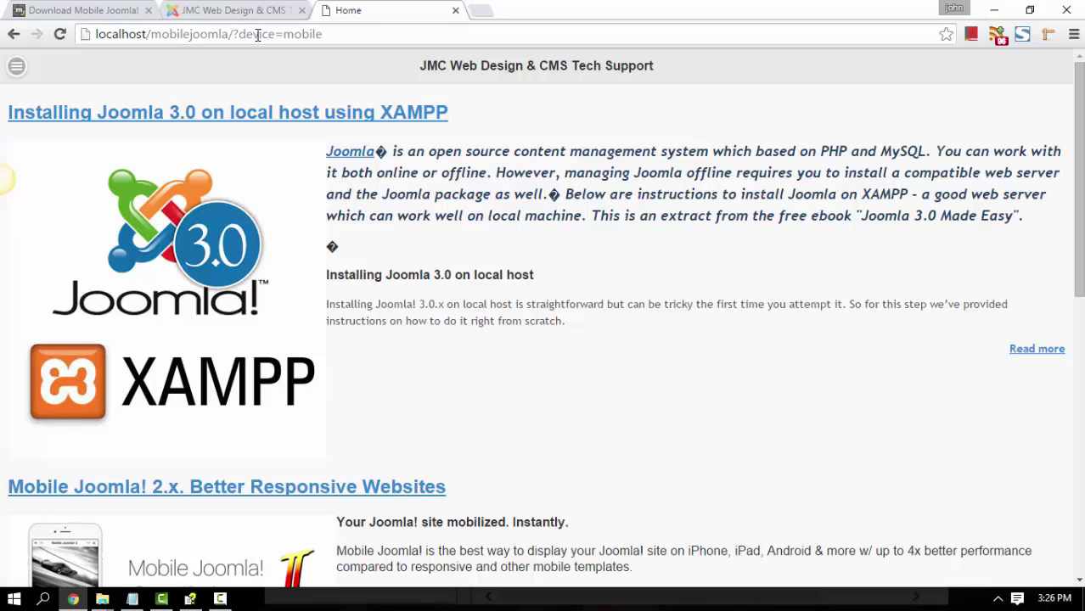
# Step: Inspect the mobile page with the browser's developer tools and emulate it on the Apple iPhone 4
pyautogui.moveTo(1079, 116); pyautogui.dragTo(1075, 88)
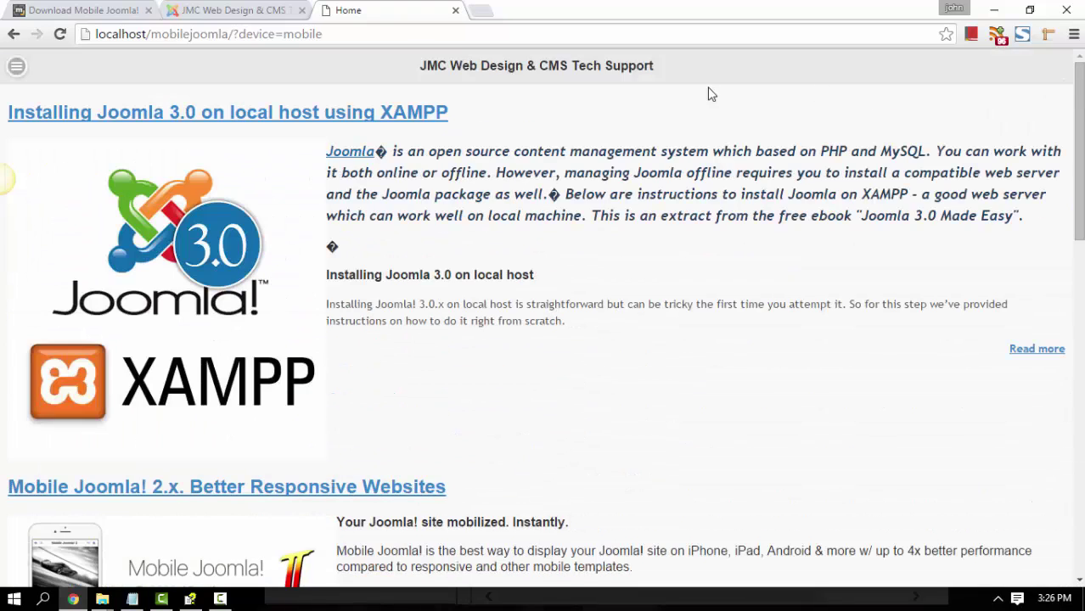
pyautogui.rightClick(605, 111)
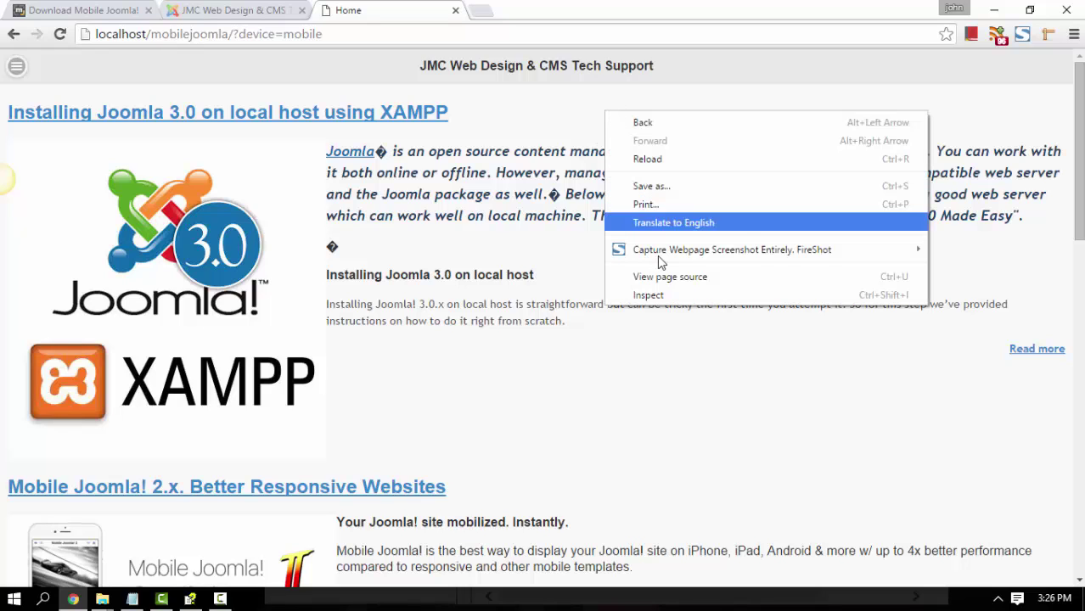
pyautogui.click(648, 296)
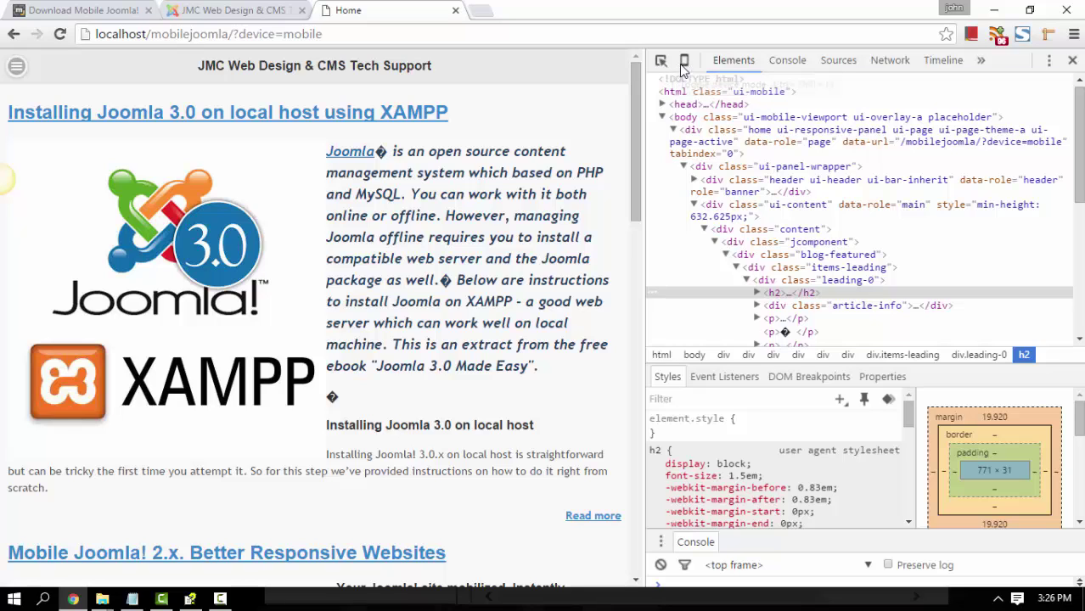
pyautogui.click(684, 61)
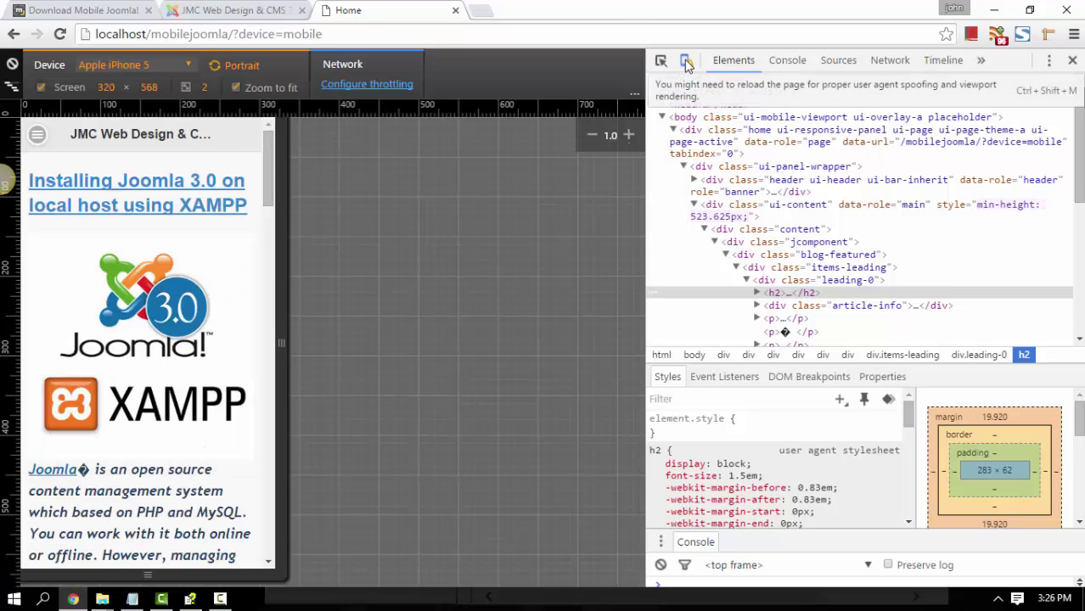
pyautogui.click(185, 67)
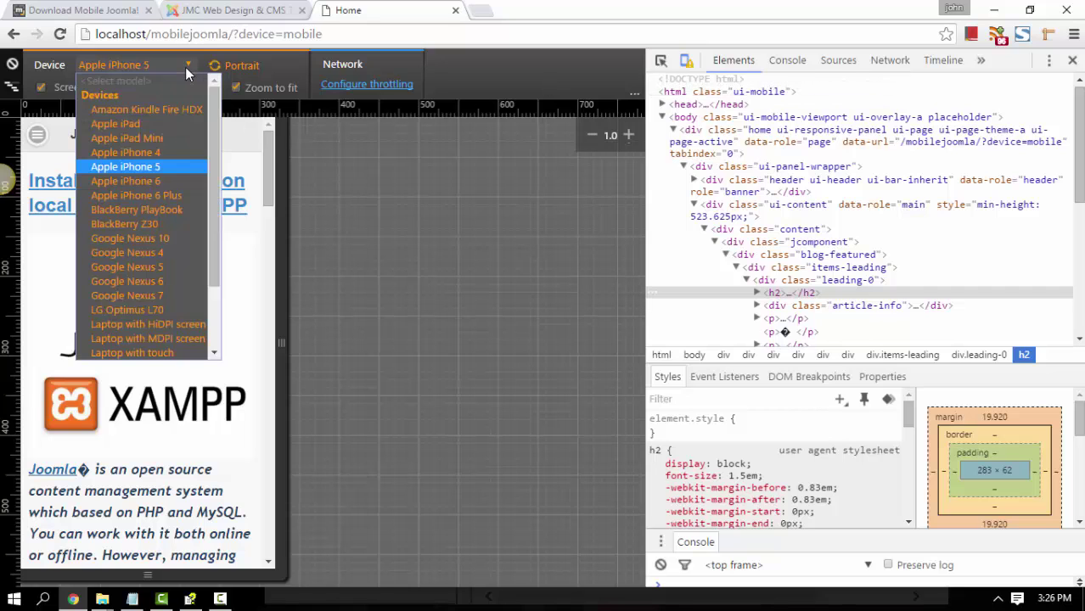
pyautogui.click(176, 152)
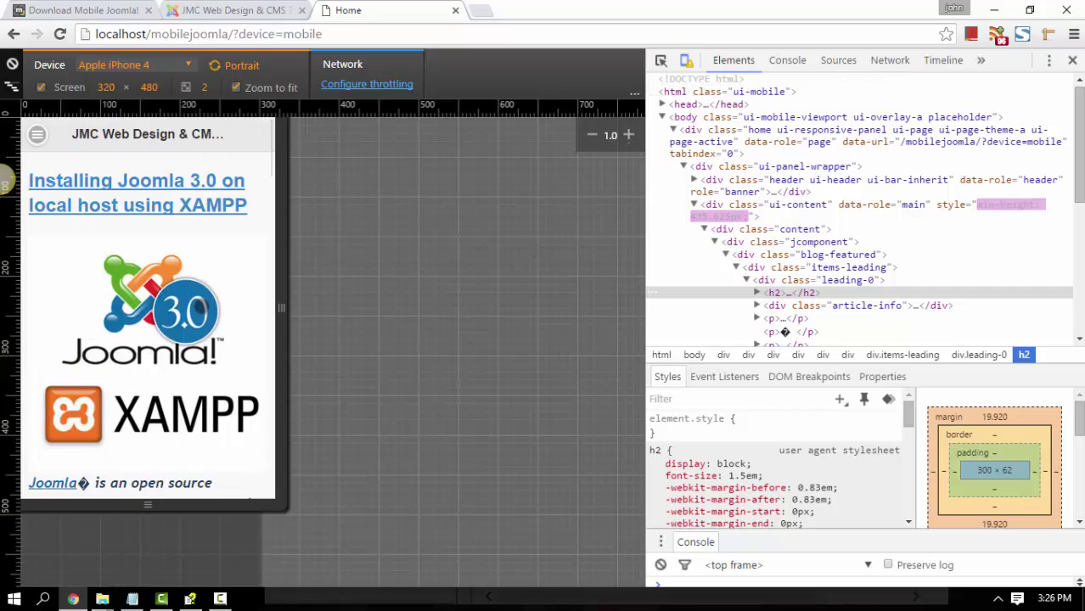
# Step: Look through the articles on the mobile home page in the iPhone 4 emulation
pyautogui.scroll(-2, 208, 354)
pyautogui.scroll(-3, 199, 418)
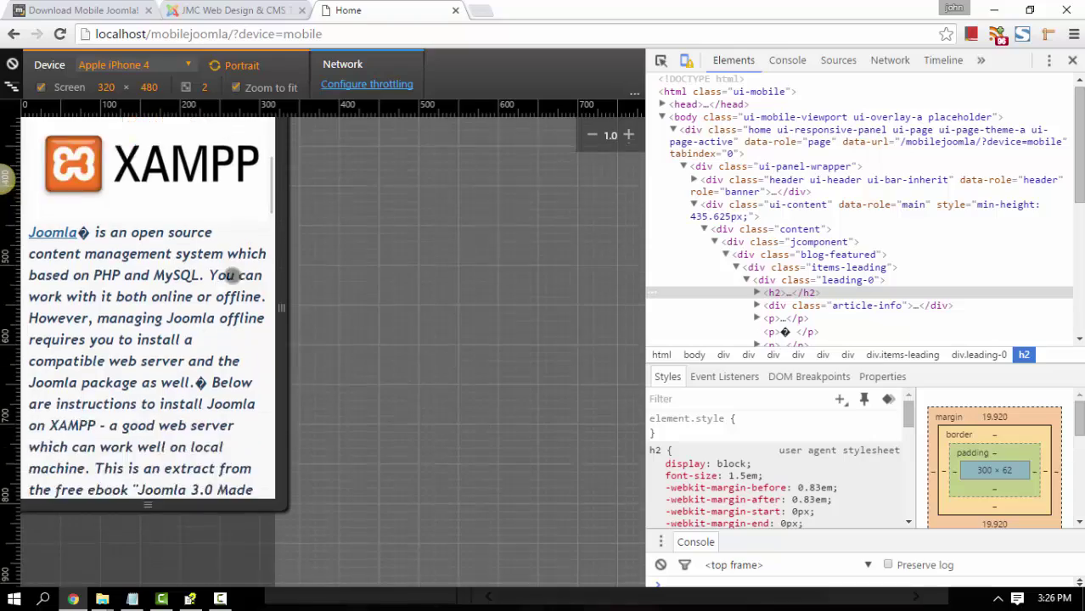
pyautogui.scroll(-2, 228, 386)
pyautogui.scroll(-15, 226, 374)
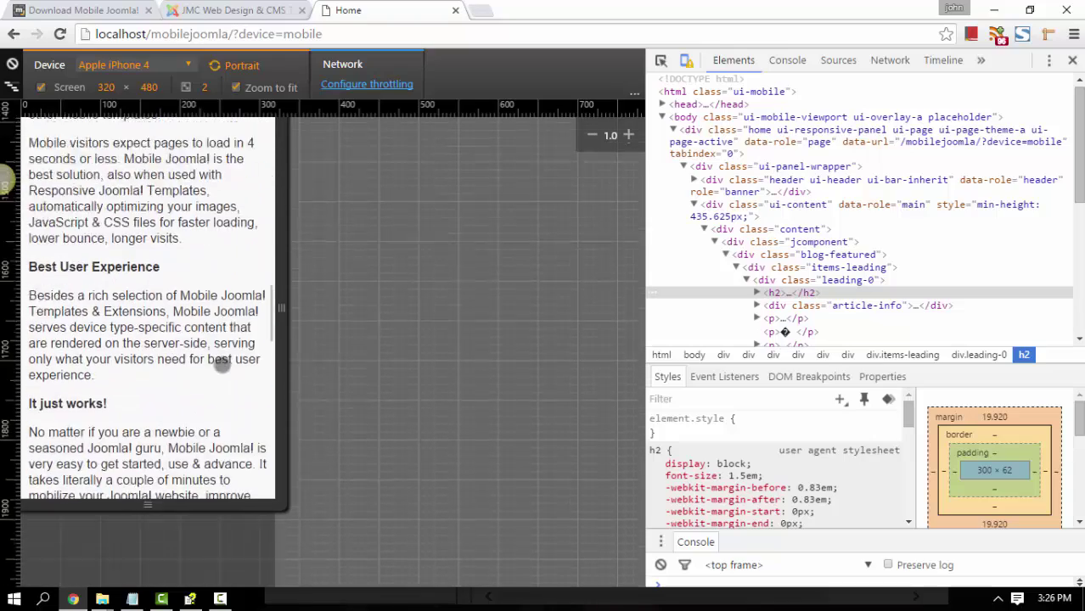
pyautogui.scroll(-3, 222, 220)
pyautogui.scroll(5, 212, 225)
pyautogui.scroll(-1, 213, 229)
pyautogui.scroll(5, 205, 252)
pyautogui.scroll(4, 202, 247)
pyautogui.scroll(-1, 197, 221)
pyautogui.scroll(6, 191, 195)
pyautogui.scroll(6, 189, 180)
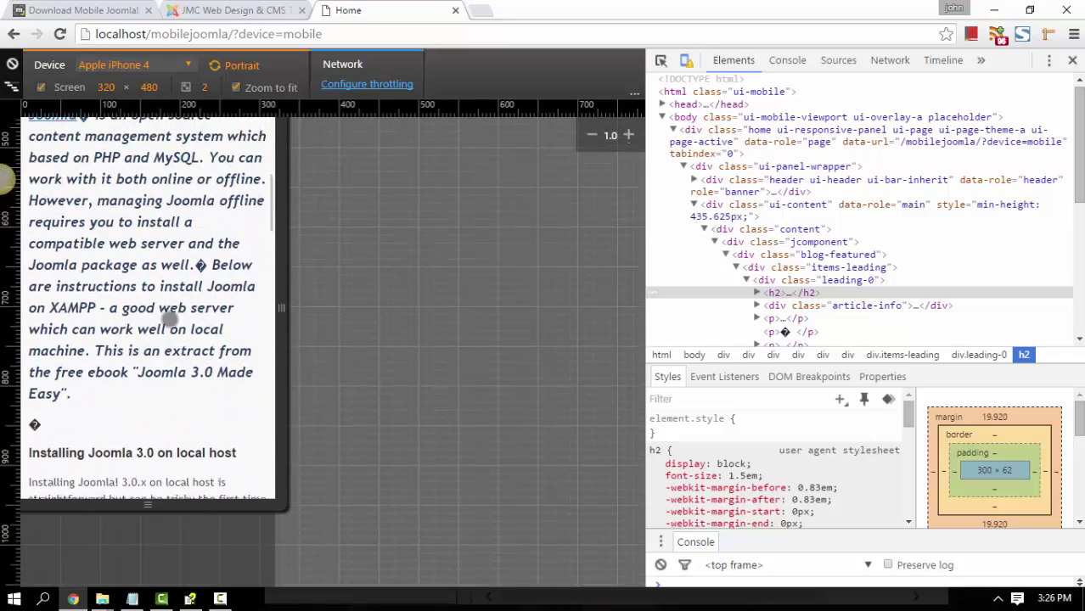
pyautogui.scroll(5, 165, 204)
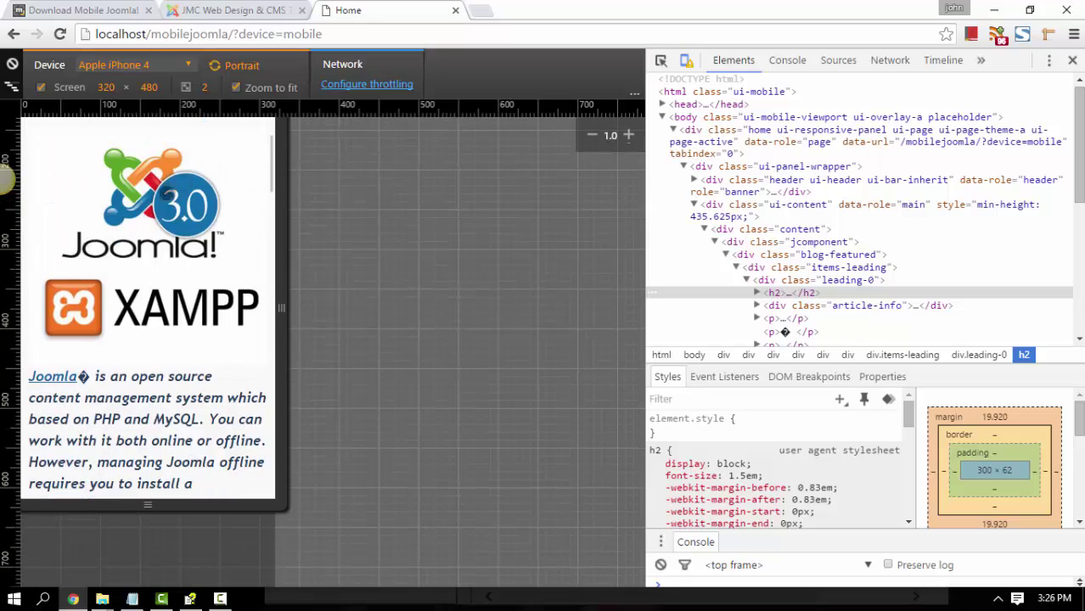
# Step: Open the article "Installing Joomla 3.0 on local host using XAMPP" and look over its mobile layout
pyautogui.click(153, 208)
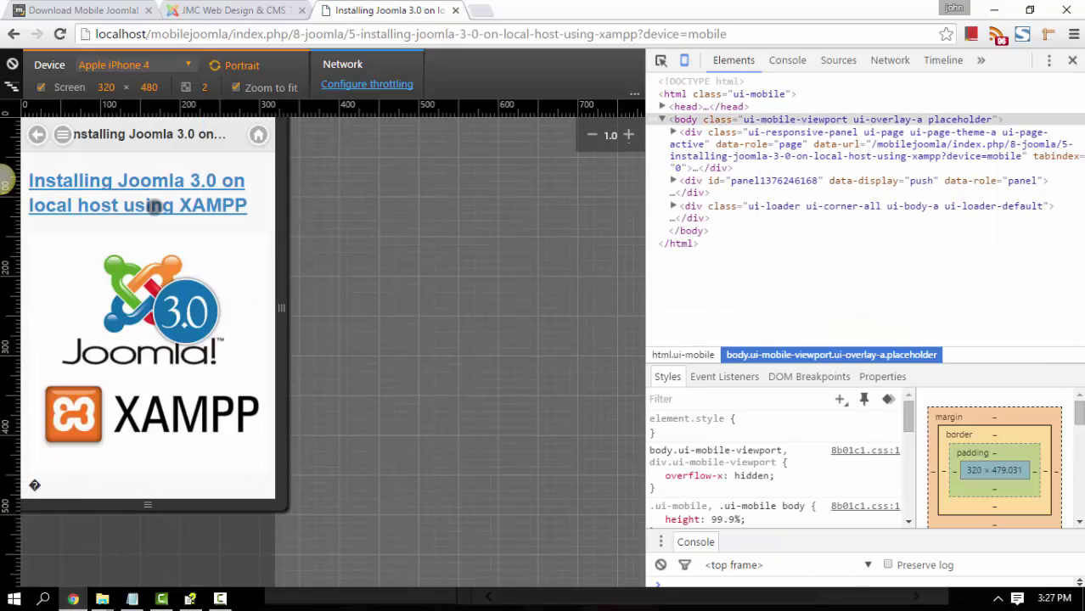
pyautogui.scroll(-3, 176, 316)
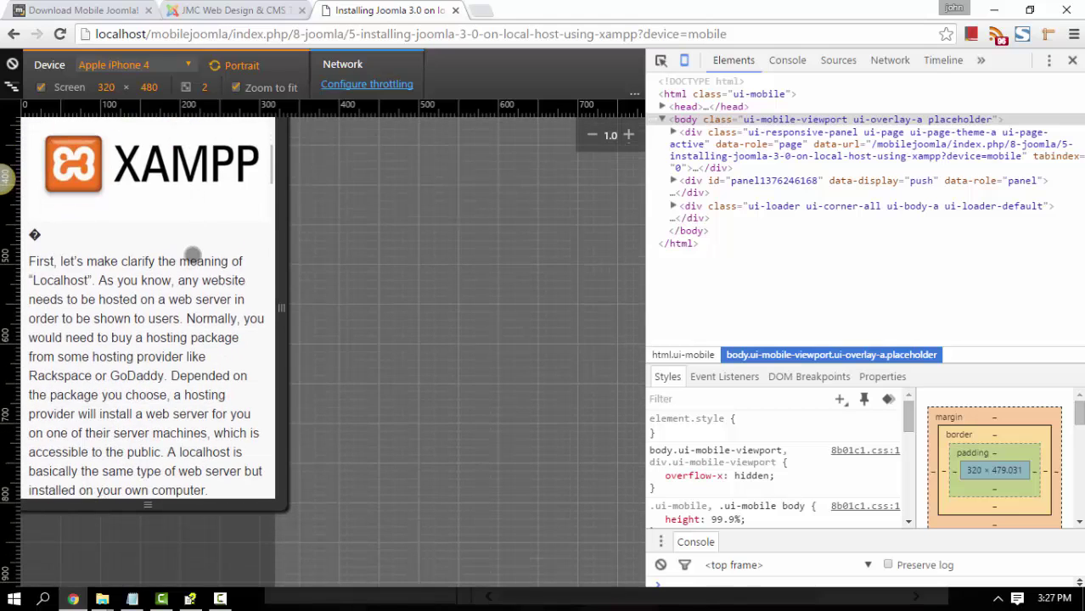
pyautogui.scroll(3, 193, 255)
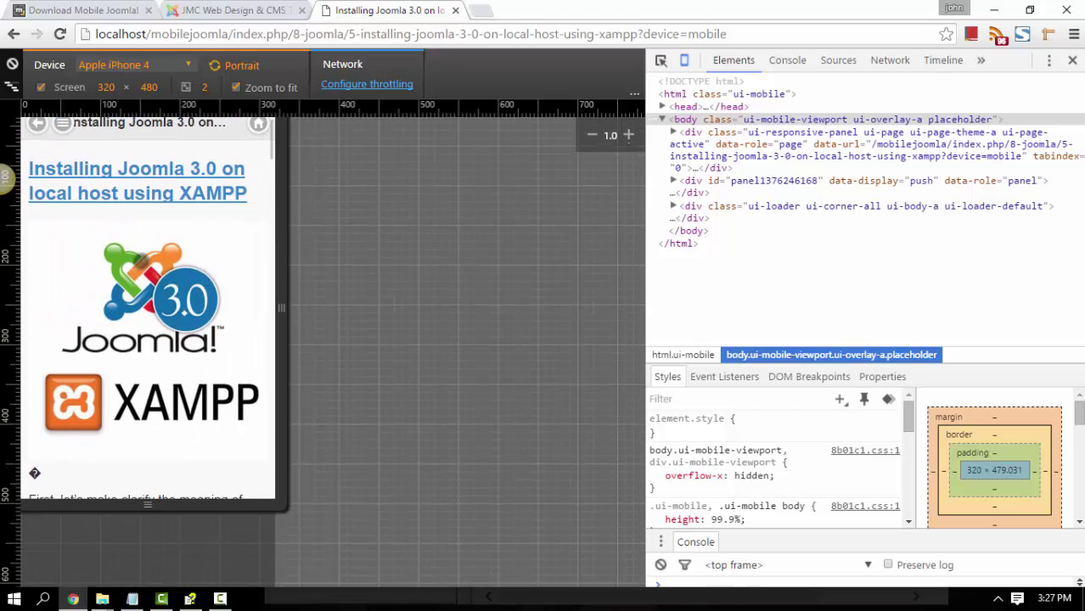
# Step: View the Contact JM page through the mobile site's navigation and return to the Home page
pyautogui.click(63, 126)
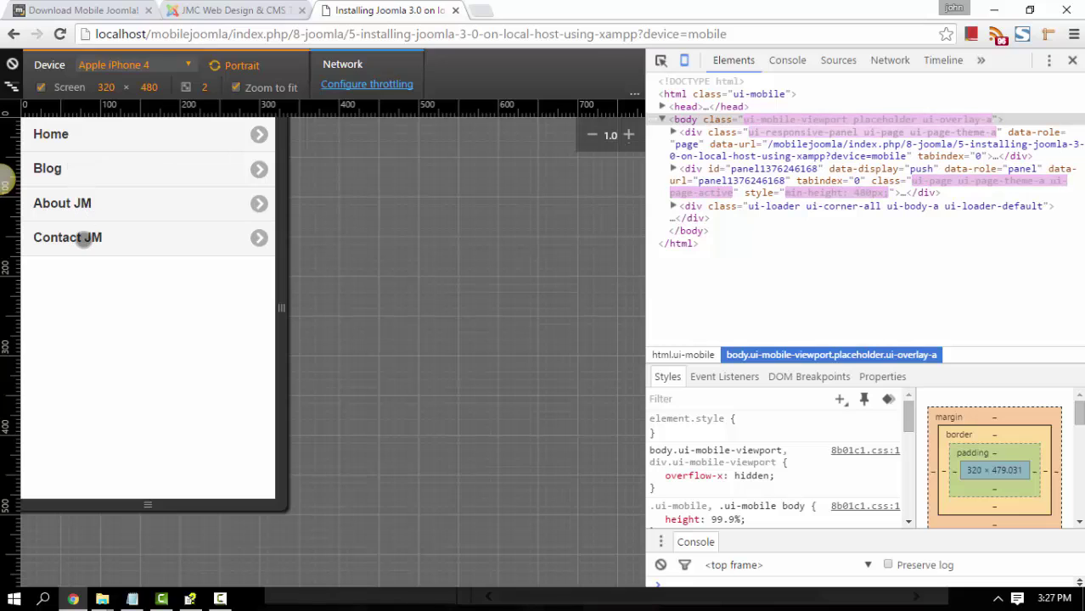
pyautogui.click(83, 239)
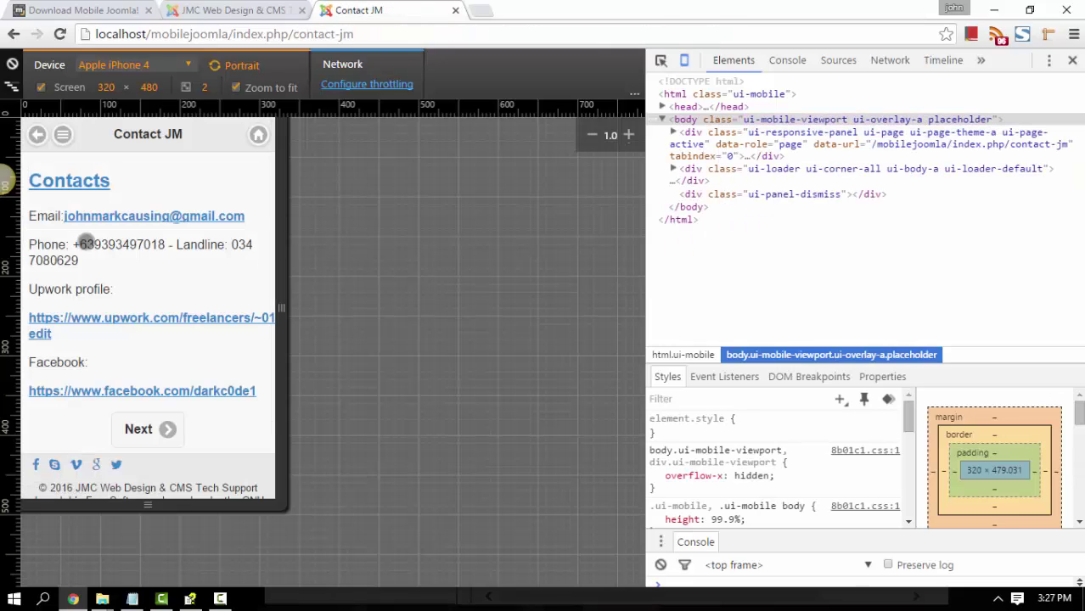
pyautogui.moveTo(129, 268); pyautogui.dragTo(143, 202)
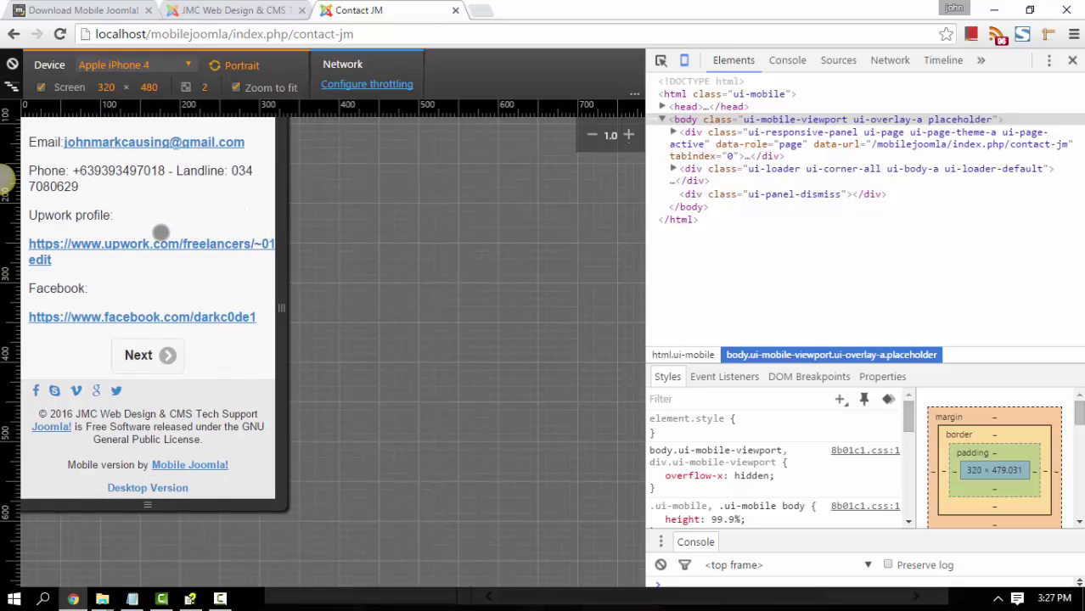
pyautogui.scroll(1, 141, 200)
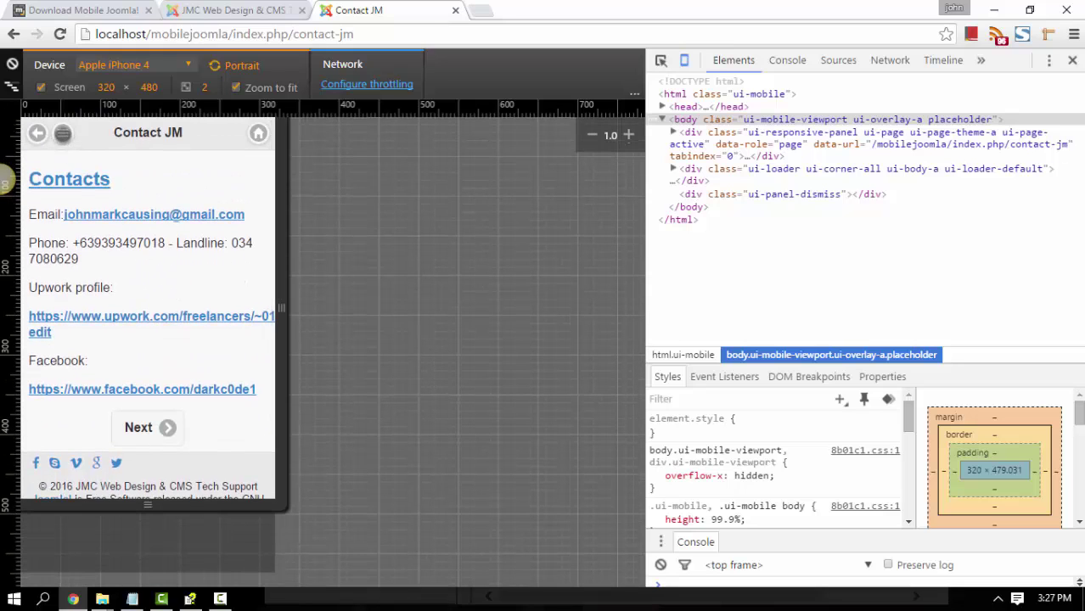
pyautogui.click(62, 134)
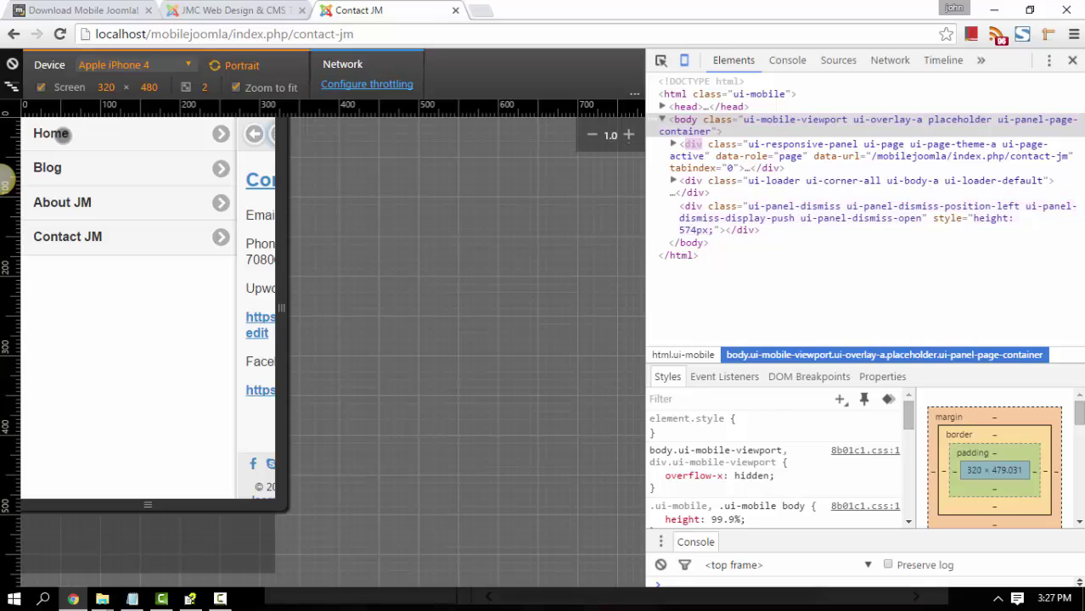
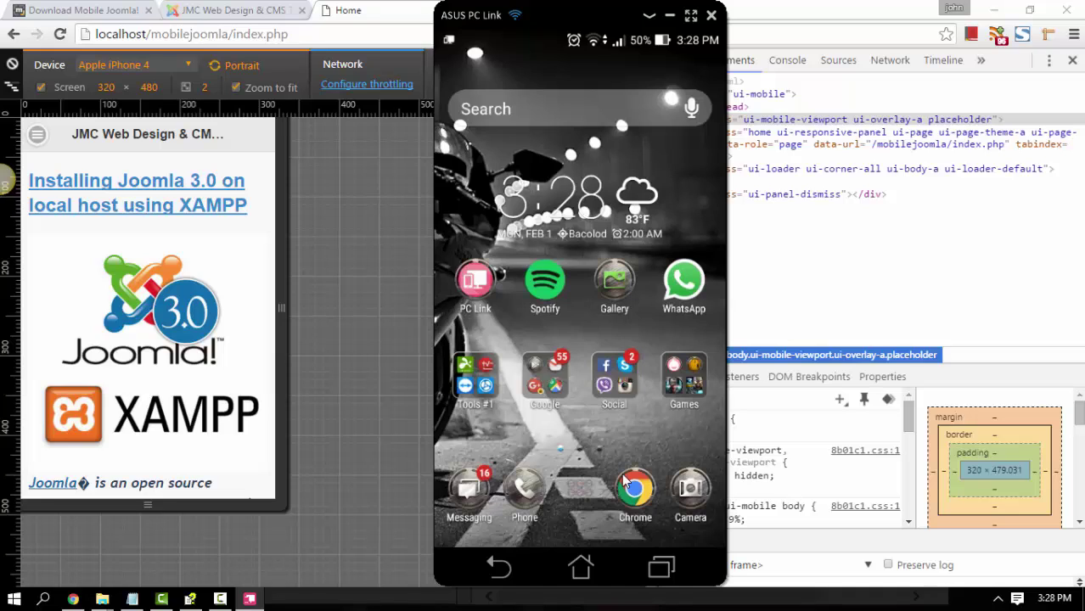
# Step: Open Chrome on the phone mirrored in ASUS PC Link and check the phone's notifications
pyautogui.click(645, 492)
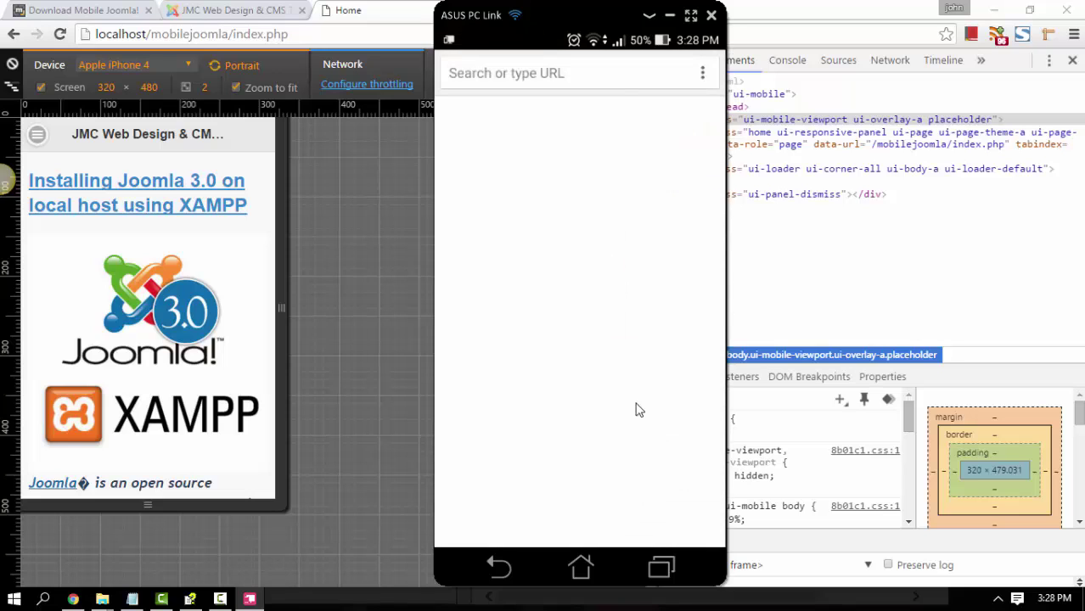
pyautogui.moveTo(625, 45); pyautogui.dragTo(587, 251)
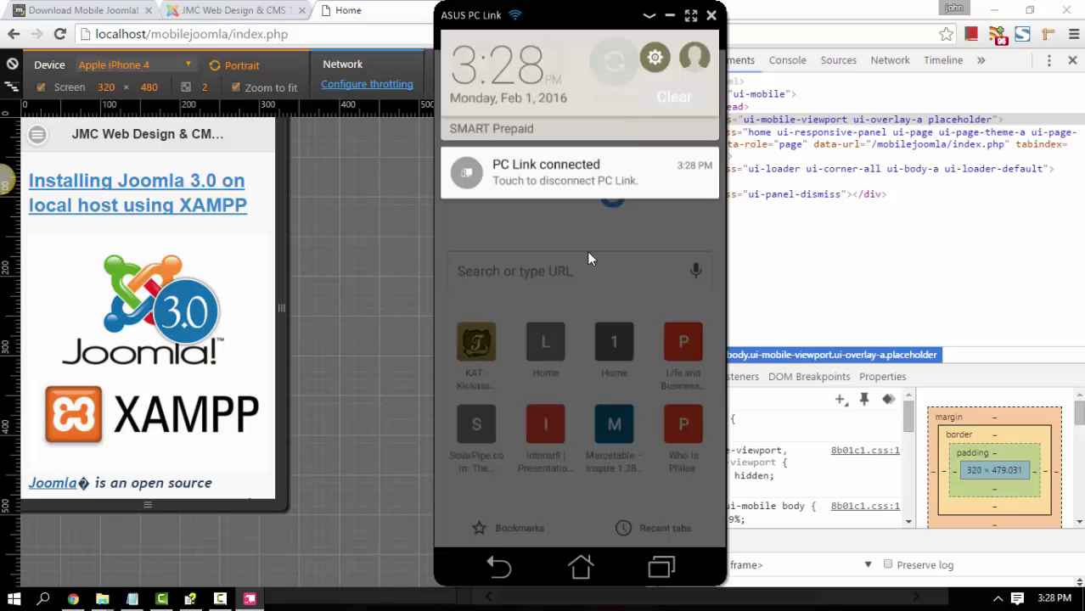
pyautogui.moveTo(601, 106)
pyautogui.mouseDown()
pyautogui.moveTo(608, 67)
pyautogui.moveTo(587, 393)
pyautogui.moveTo(600, 110)
pyautogui.mouseUp()
pyautogui.moveTo(624, 38); pyautogui.dragTo(625, 136)
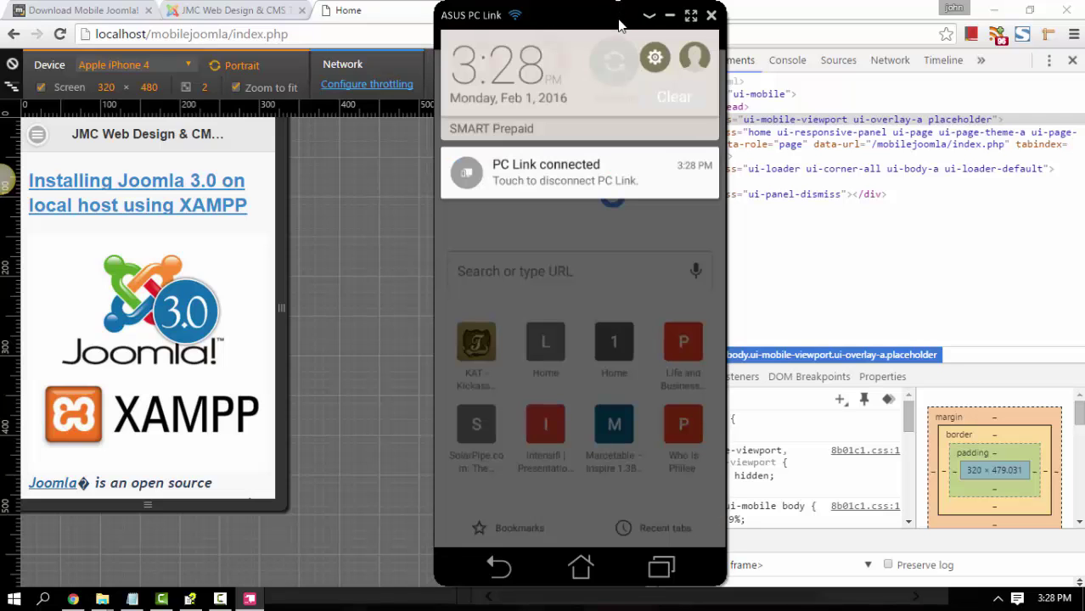
pyautogui.click(619, 185)
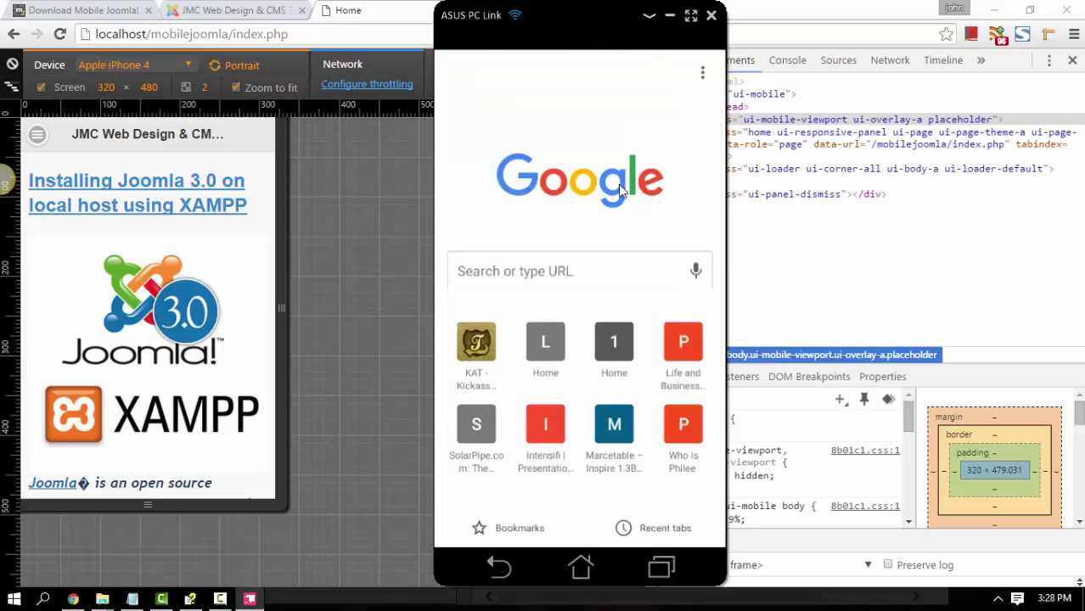
pyautogui.moveTo(618, 39); pyautogui.dragTo(595, 244)
pyautogui.click(603, 228)
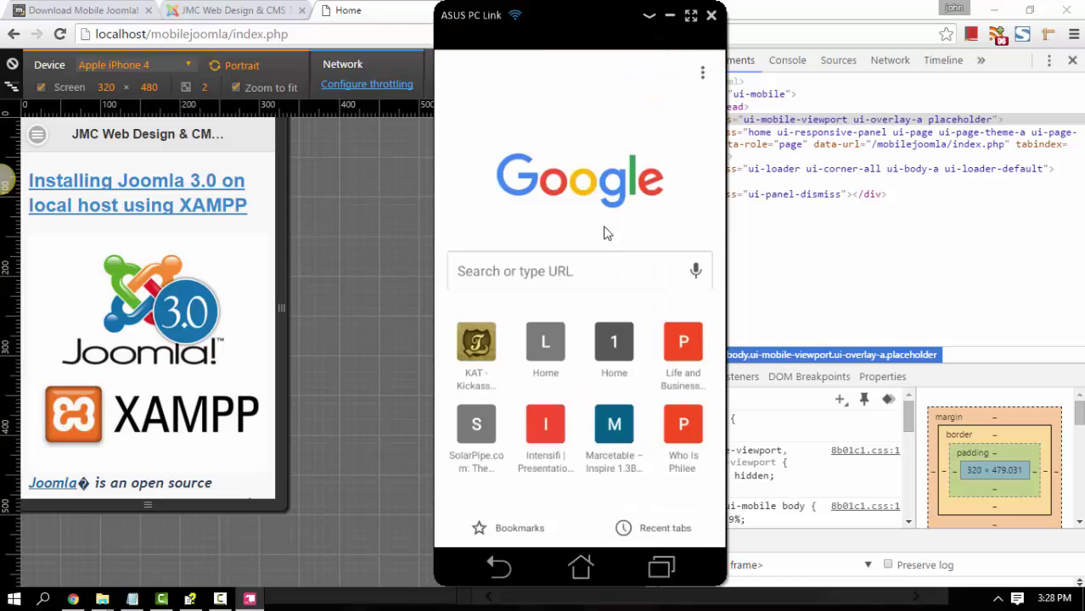
# Step: Load the local site at 192.168.254.6/mobilejoomla/ in the mirrored phone's browser
pyautogui.click(594, 272)
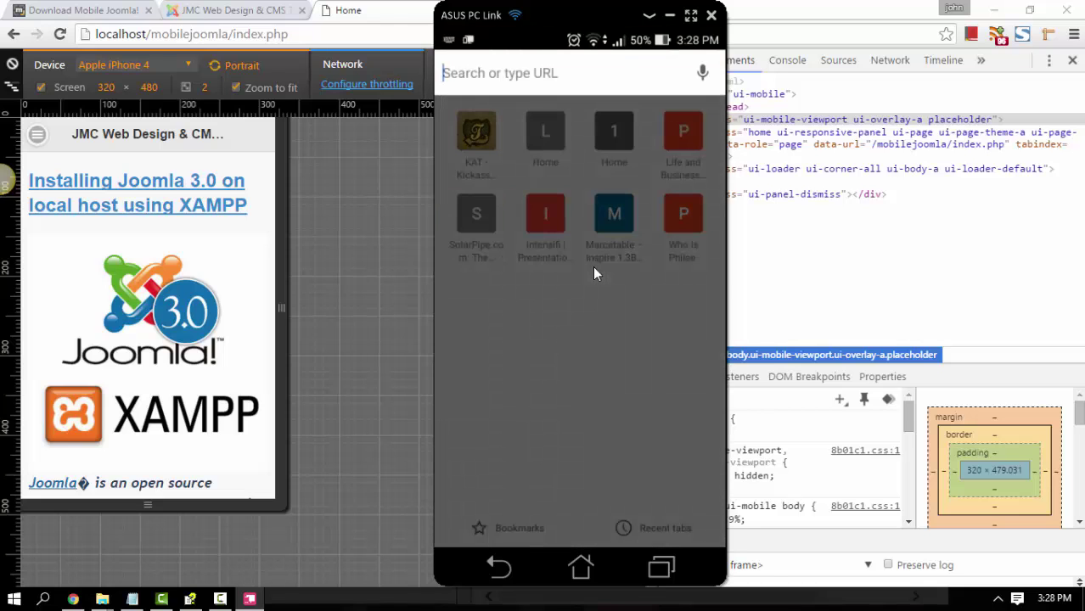
pyautogui.write('192.168.254.254')
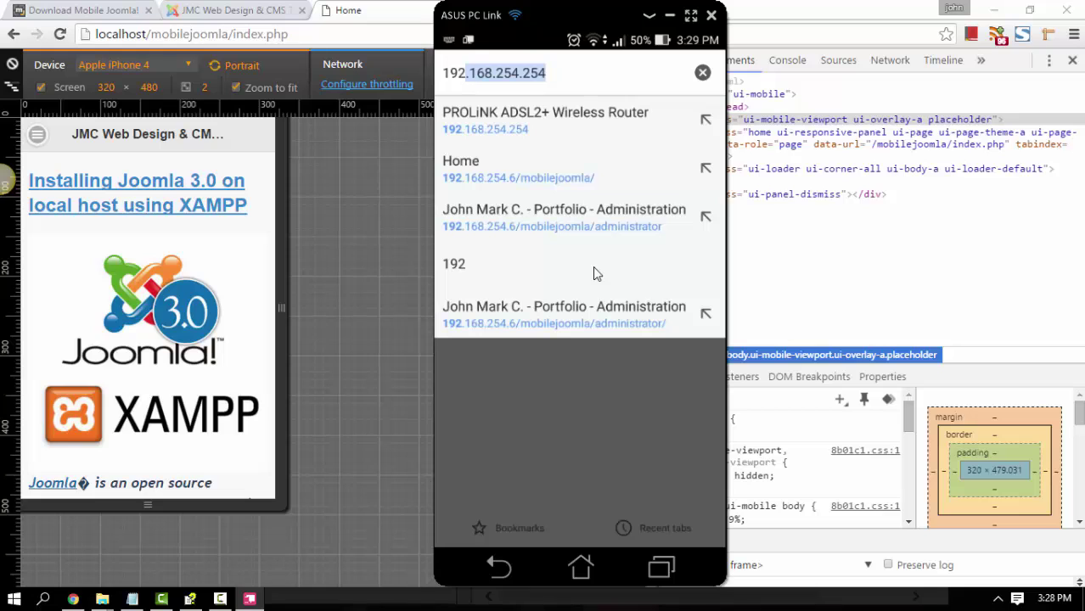
pyautogui.click(515, 175)
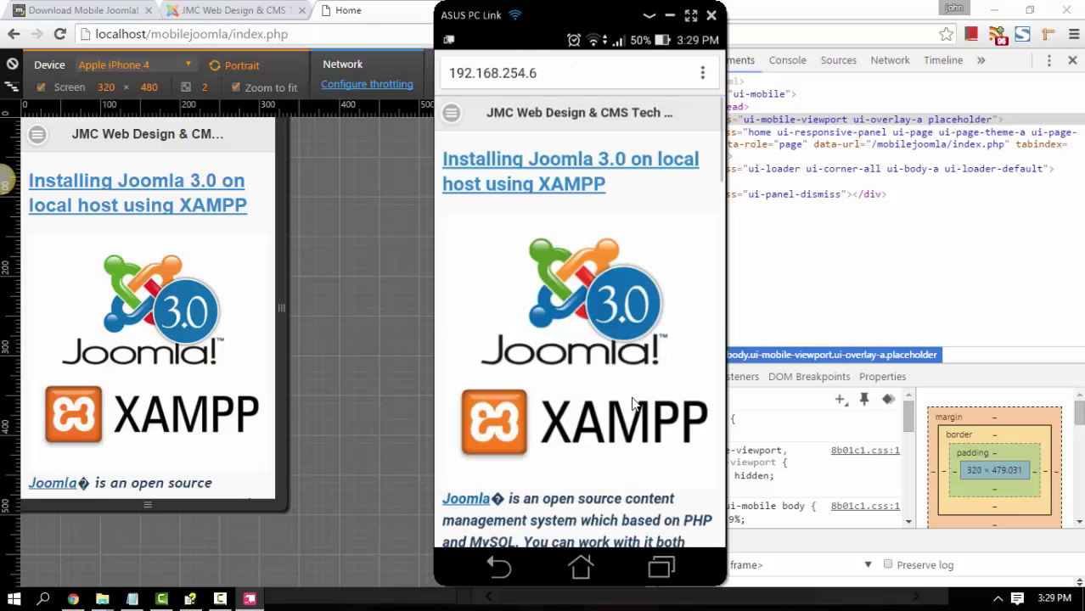
# Step: Look through the home page articles and footer on the mirrored phone to check the mobile layout, and return to the page's beginning
pyautogui.scroll(-10, 610, 410)
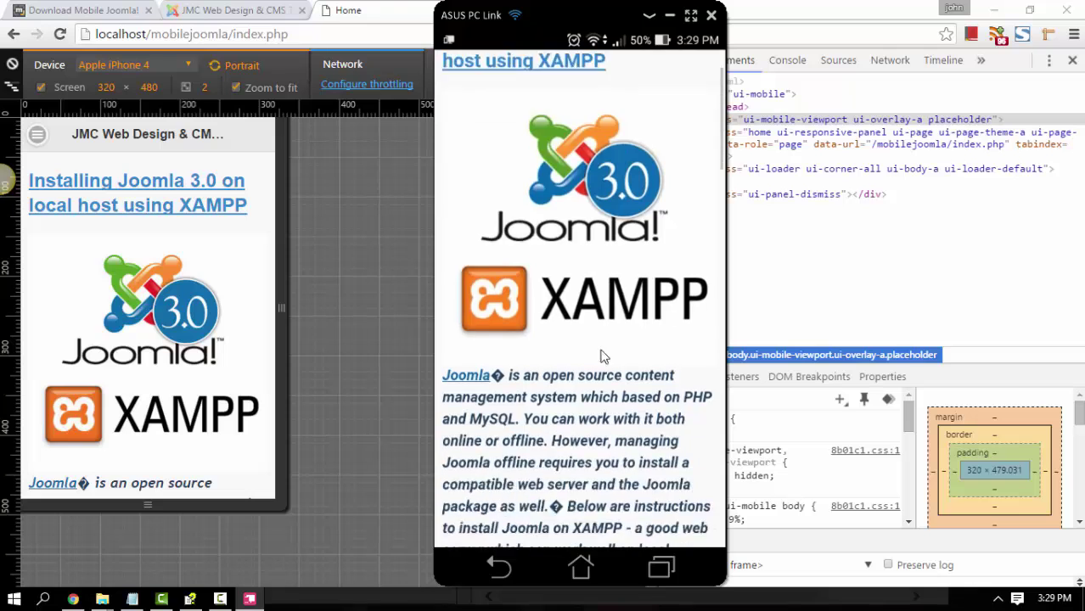
pyautogui.scroll(-10, 643, 146)
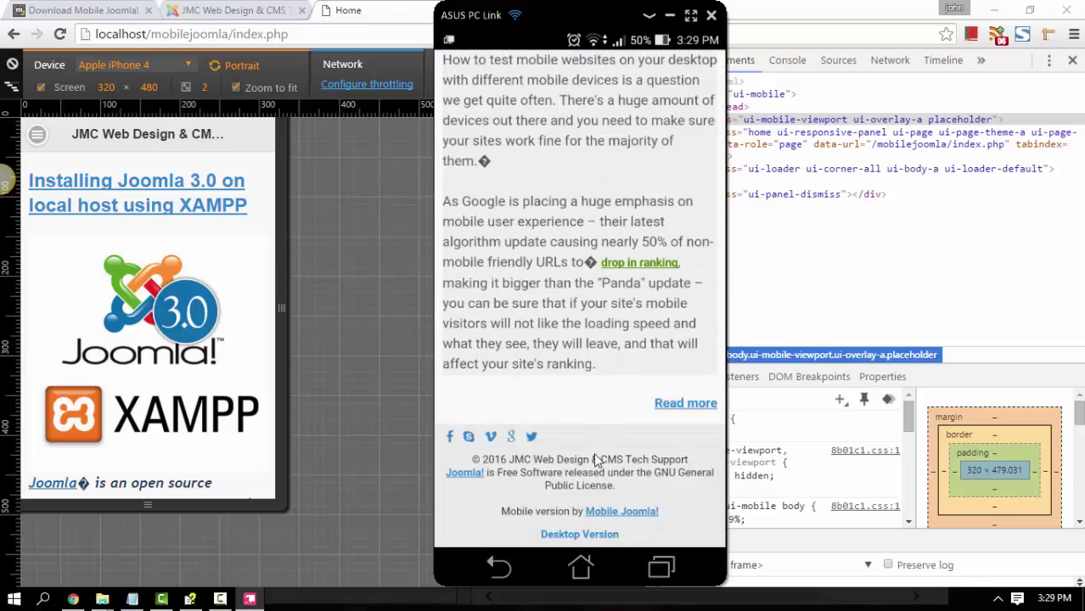
pyautogui.scroll(3, 592, 445)
pyautogui.scroll(-3, 592, 445)
pyautogui.moveTo(631, 256); pyautogui.dragTo(631, 420)
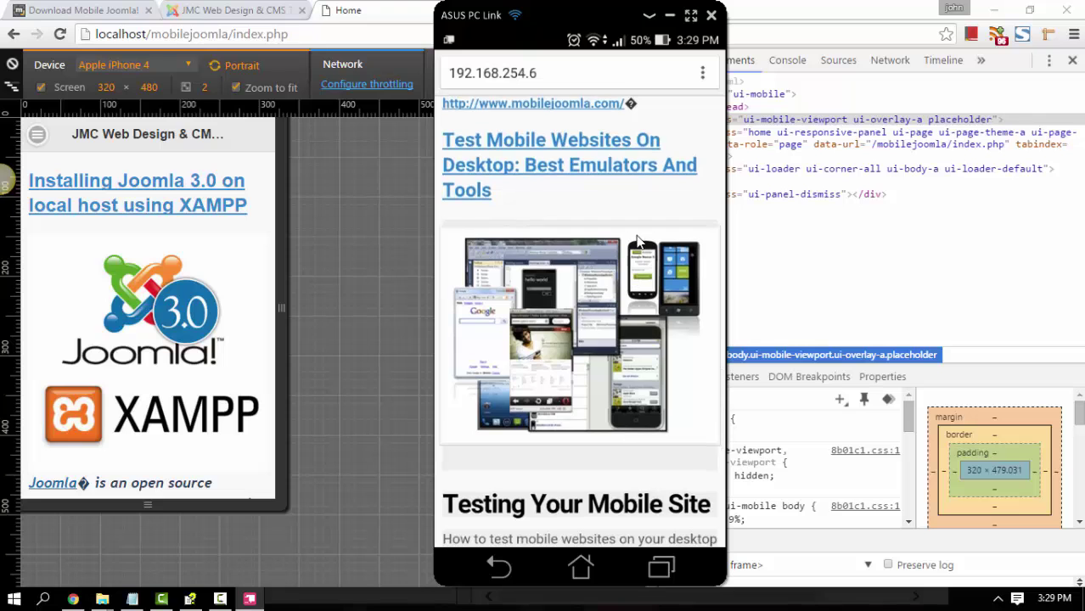
pyautogui.scroll(5, 642, 241)
pyautogui.scroll(3, 647, 237)
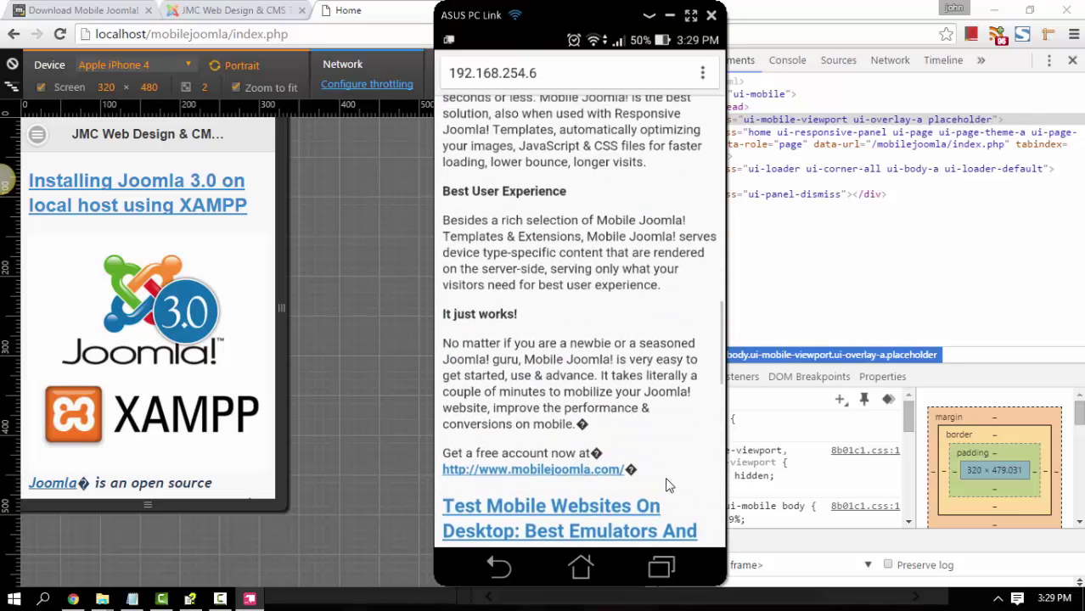
pyautogui.scroll(-10, 637, 335)
pyautogui.scroll(-3, 636, 433)
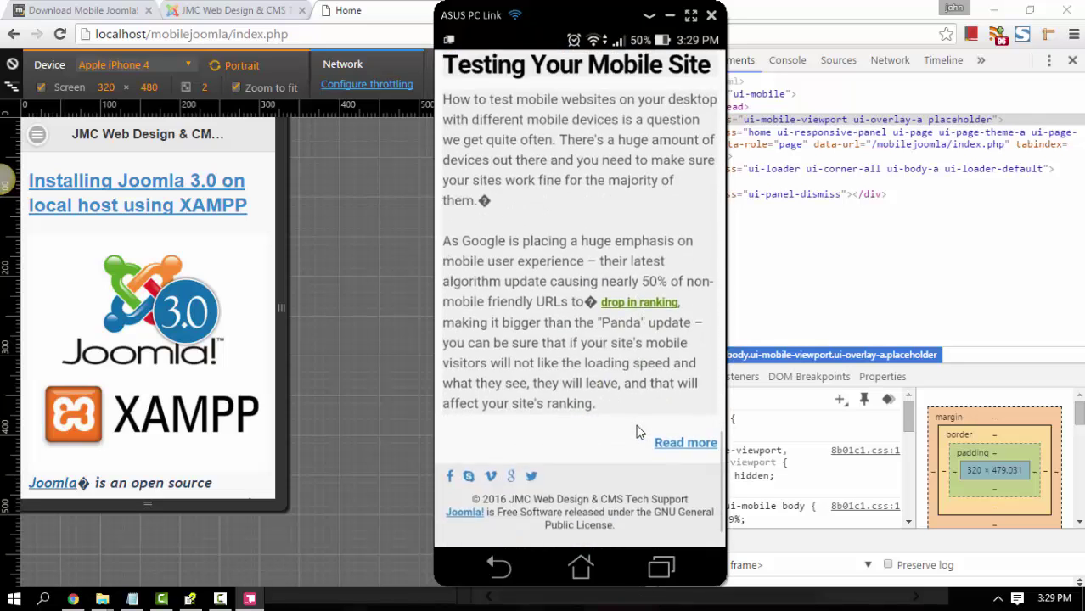
pyautogui.scroll(10, 637, 433)
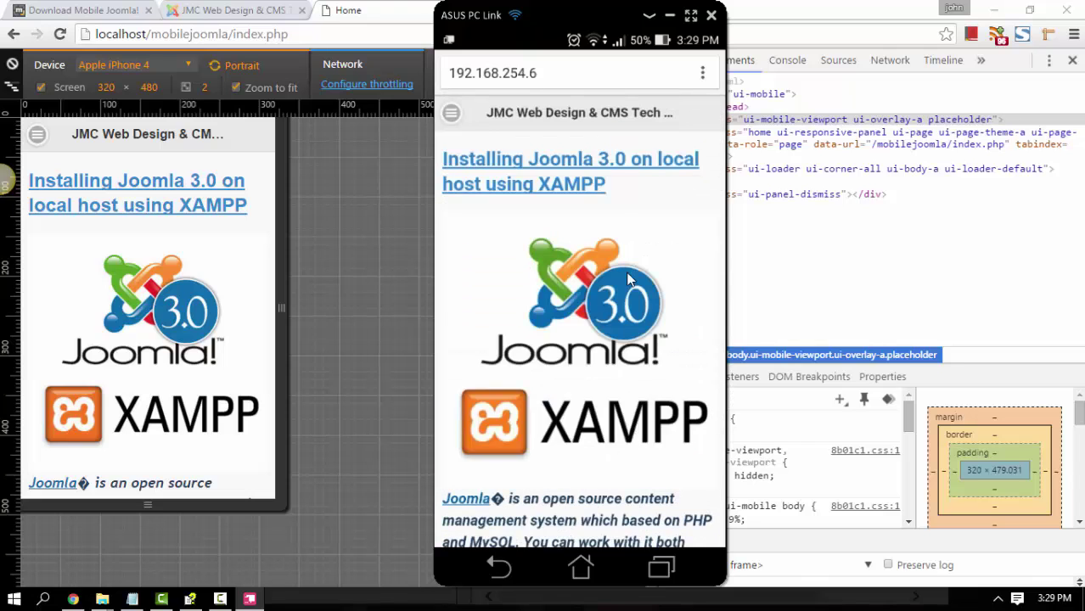